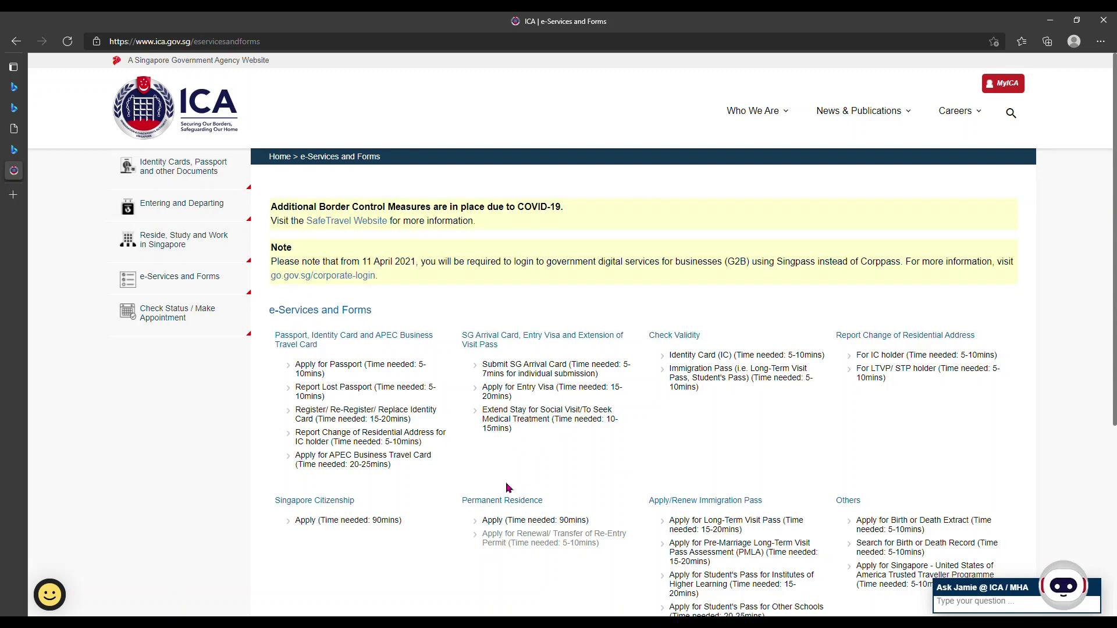
# - Open the Re-Entry Permit renewal service as a Permanent Resident and choose to apply for or renew the REP for self
pyautogui.scroll(-2, 517, 515)
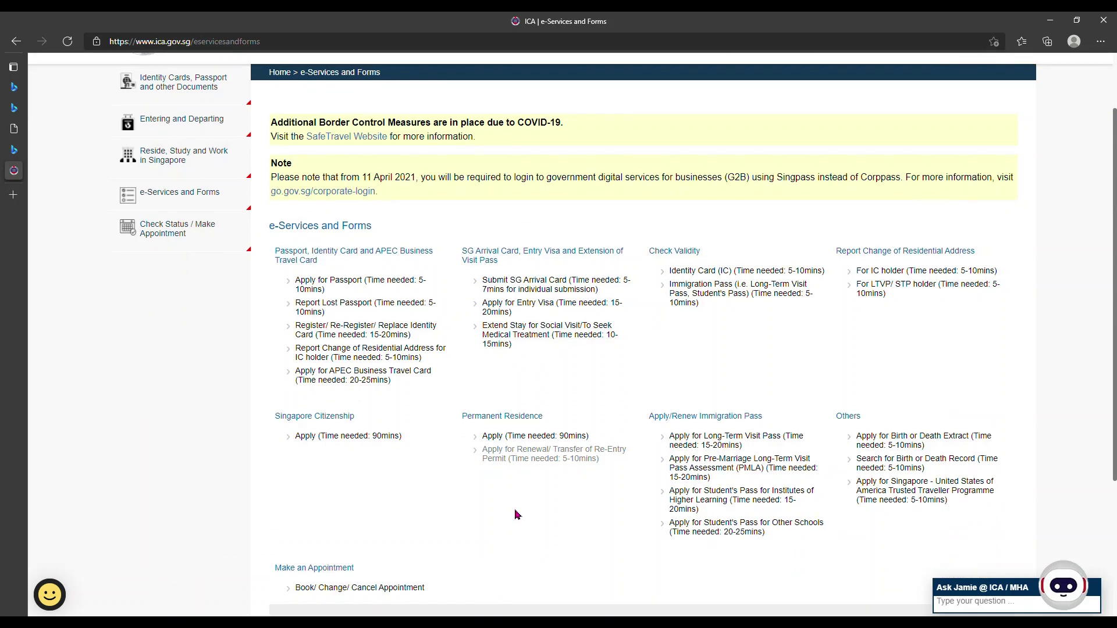
pyautogui.click(514, 462)
pyautogui.scroll(-5, 430, 441)
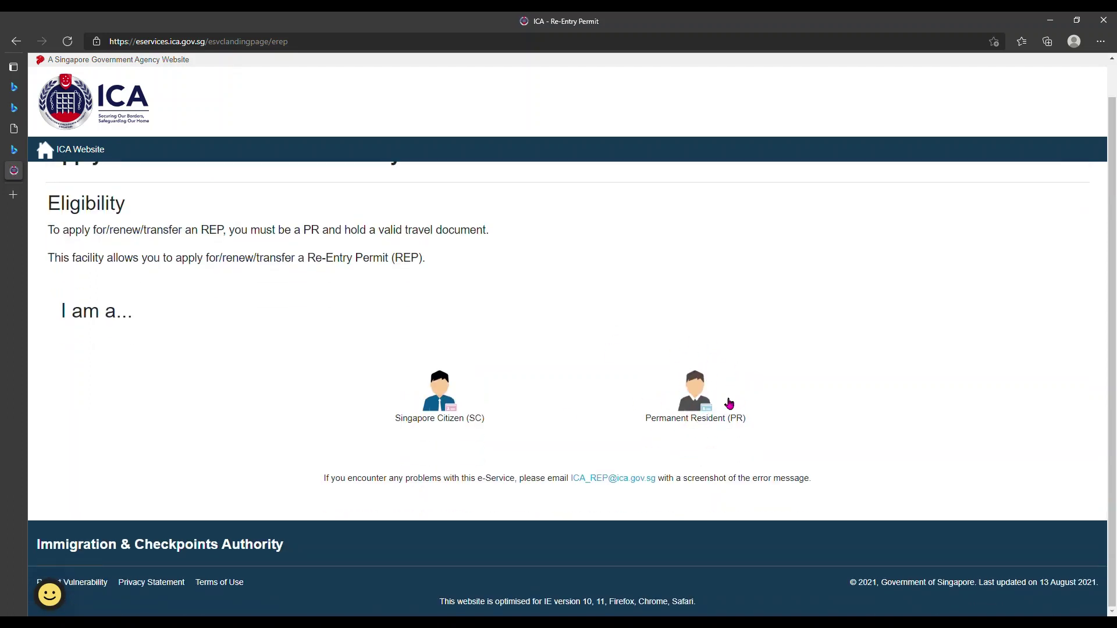
pyautogui.click(684, 420)
pyautogui.scroll(-3, 500, 395)
pyautogui.scroll(-3, 499, 395)
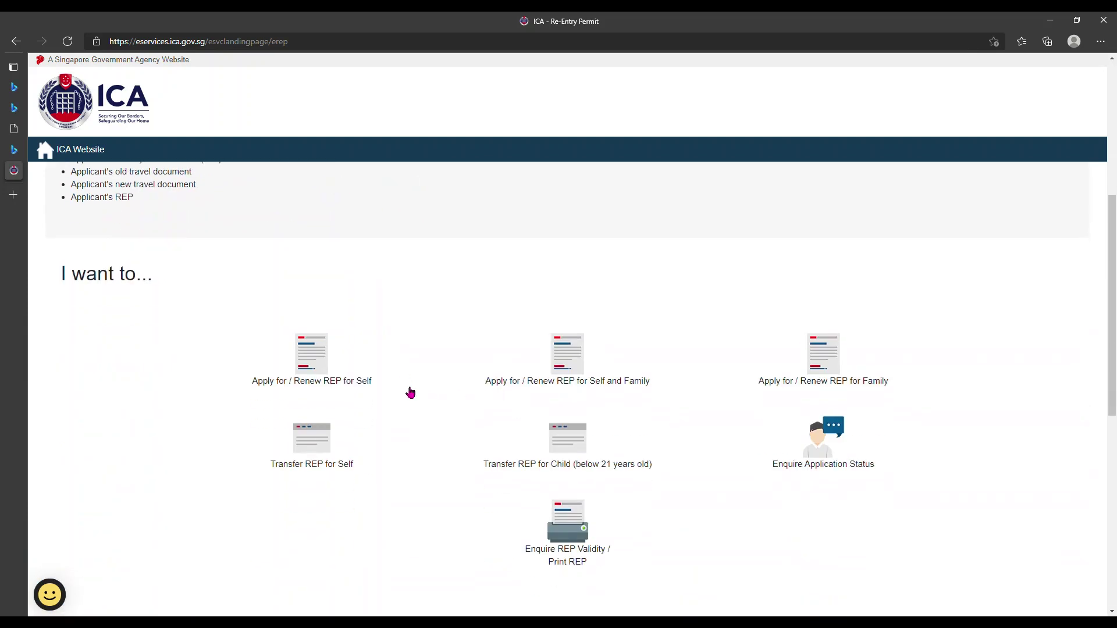
pyautogui.click(308, 387)
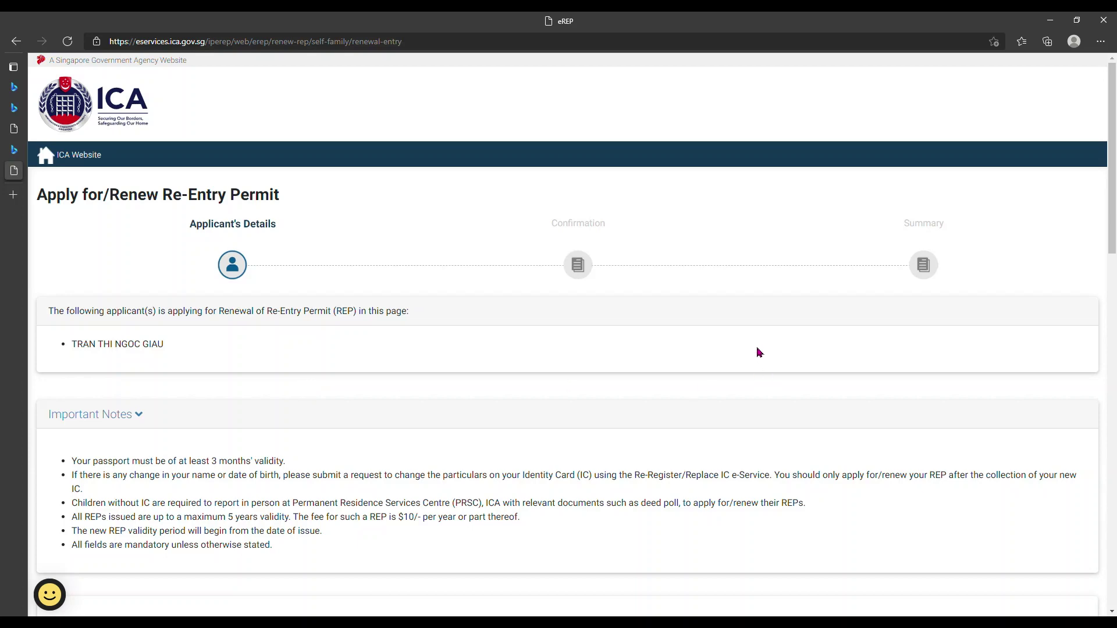
# - Set the applicant's marital status to DIVORCED in the Particulars of Applicant
pyautogui.scroll(-6, 593, 369)
pyautogui.scroll(-1, 553, 371)
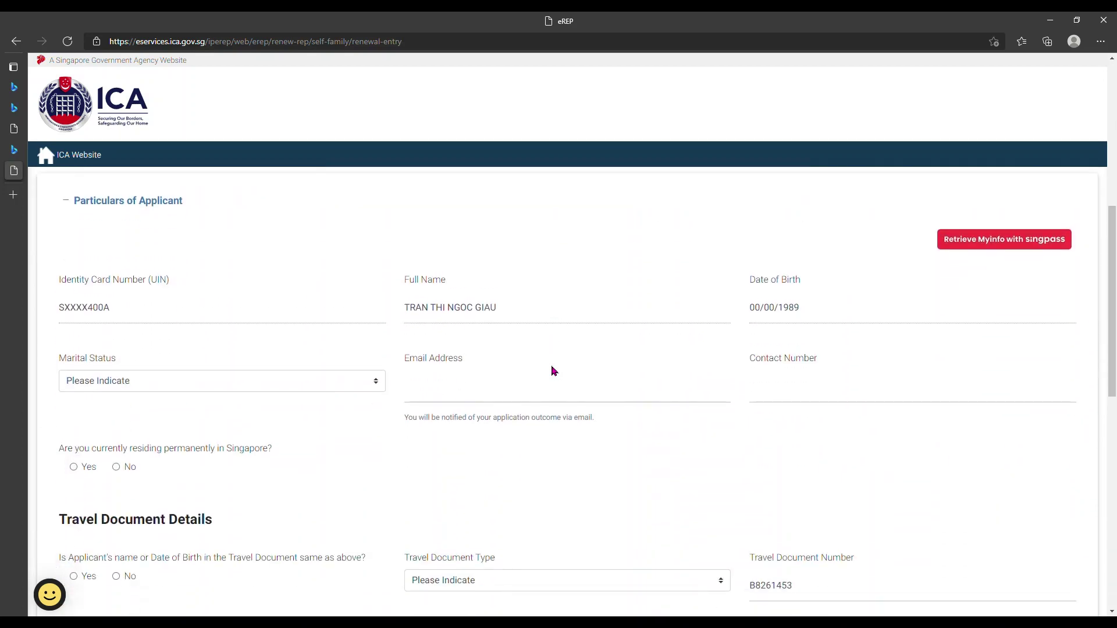
pyautogui.scroll(-1, 196, 321)
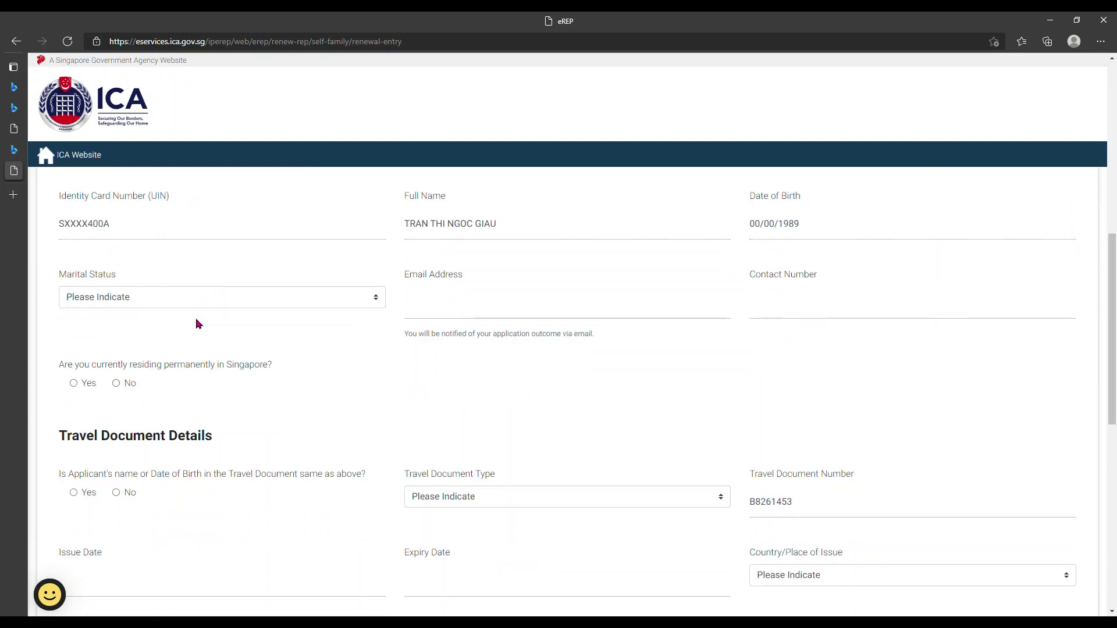
pyautogui.click(314, 296)
pyautogui.click(119, 345)
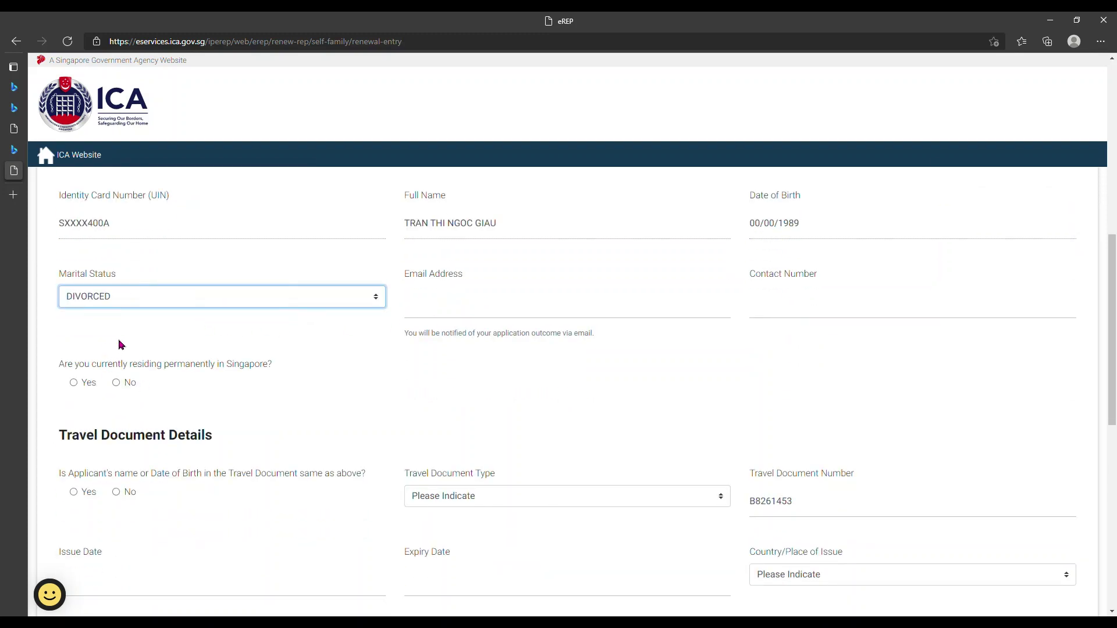
# - Fill in the applicant's email address and contact number from the saved entry, and answer Yes to currently residing permanently in Singapore
pyautogui.click(455, 314)
pyautogui.click(450, 348)
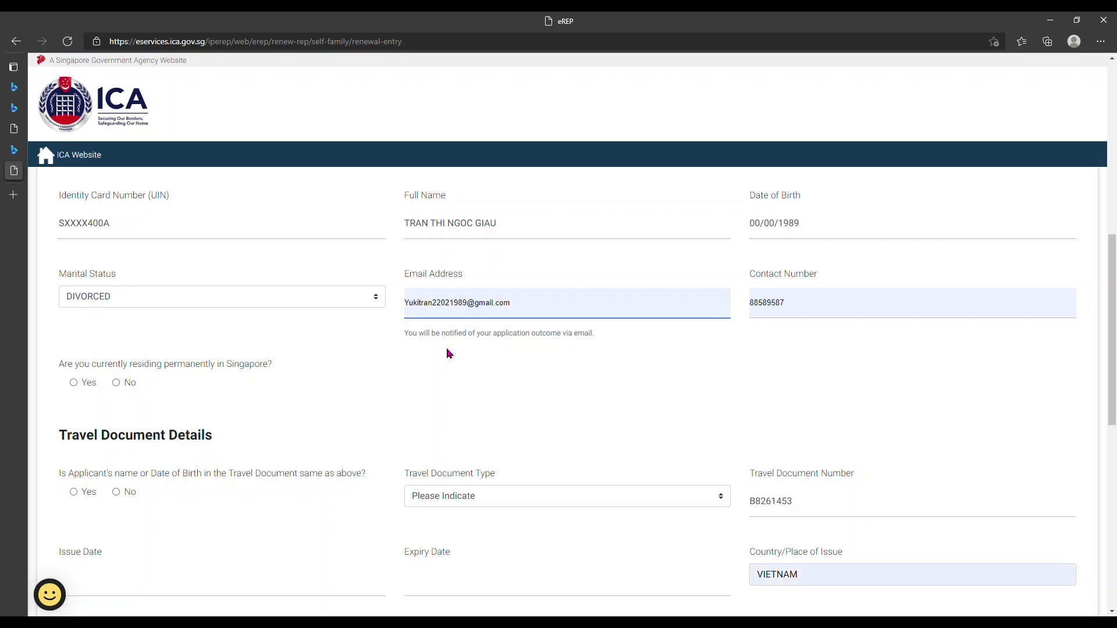
pyautogui.click(609, 406)
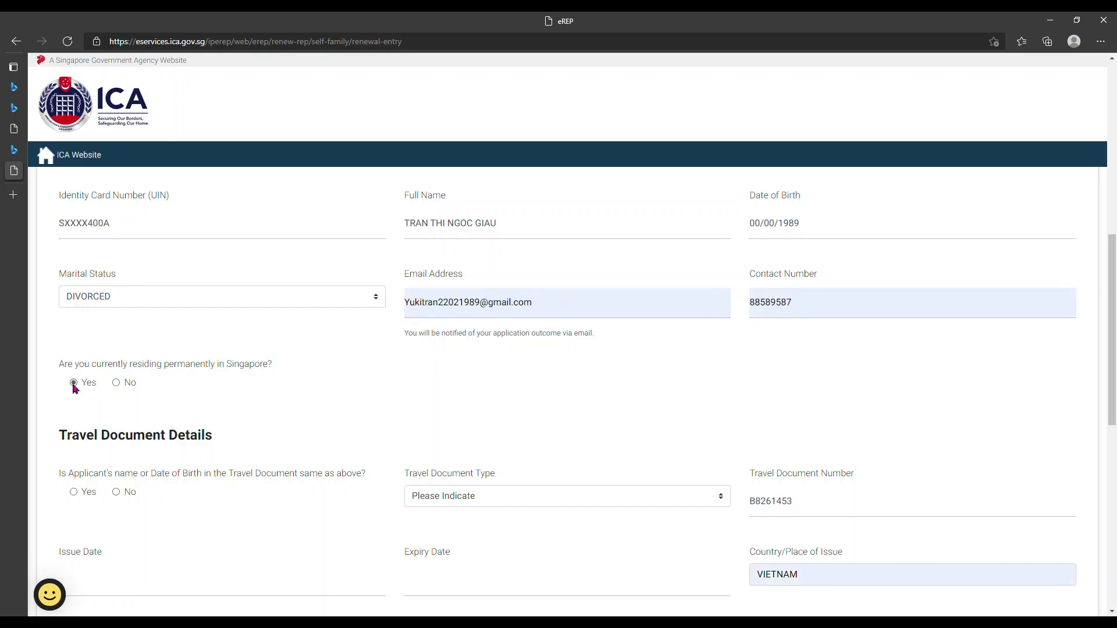
# - Answer Yes to the travel document having the same name or date of birth, and set its type to INTERNATIONAL PASSPORT
pyautogui.scroll(-3, 75, 389)
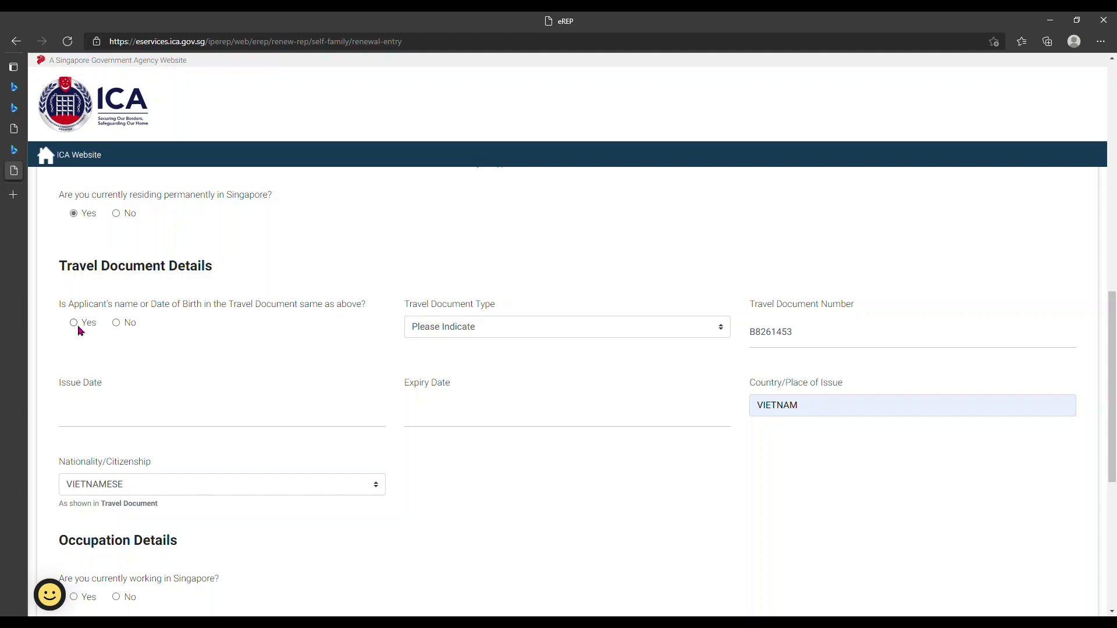
pyautogui.click(588, 332)
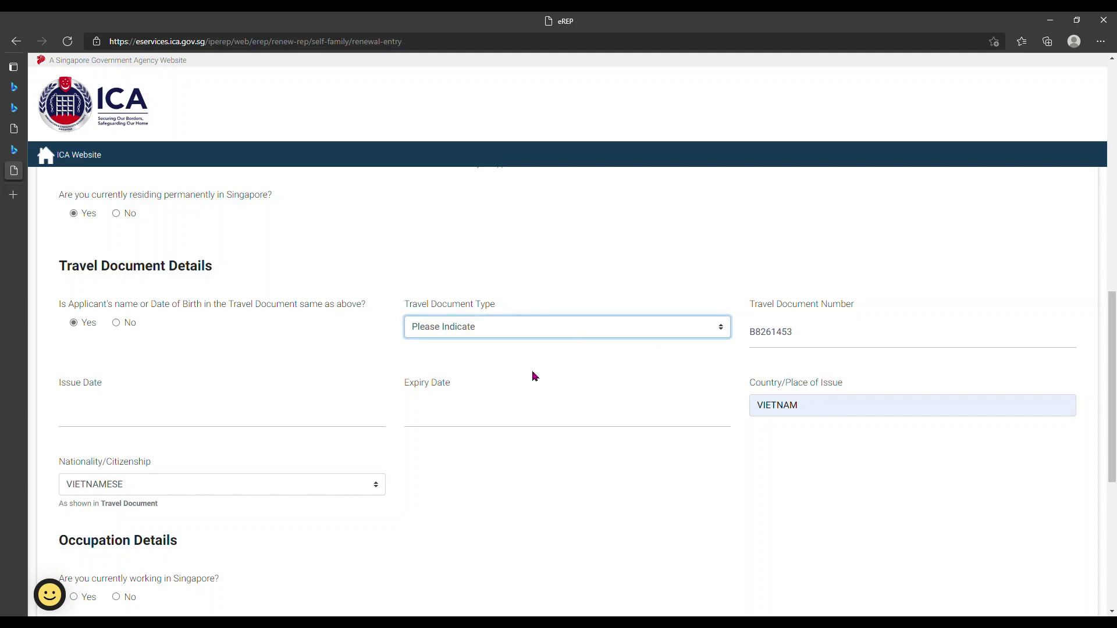
pyautogui.press('Down')
# - Replace the prefilled travel document number with the applicant's new passport number
pyautogui.click(830, 344)
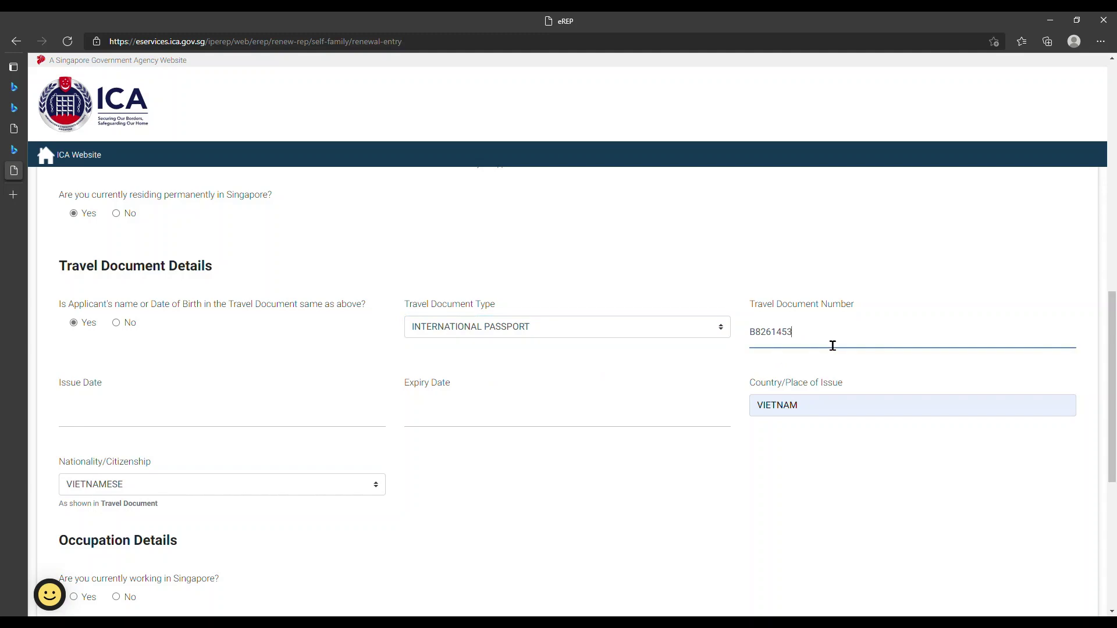
pyautogui.press('BackSpace')
pyautogui.press('BackSpace')
pyautogui.press('BackSpace')
pyautogui.press('BackSpace')
pyautogui.press('BackSpace')
pyautogui.press('BackSpace')
pyautogui.press('BackSpace')
pyautogui.press('BackSpace')
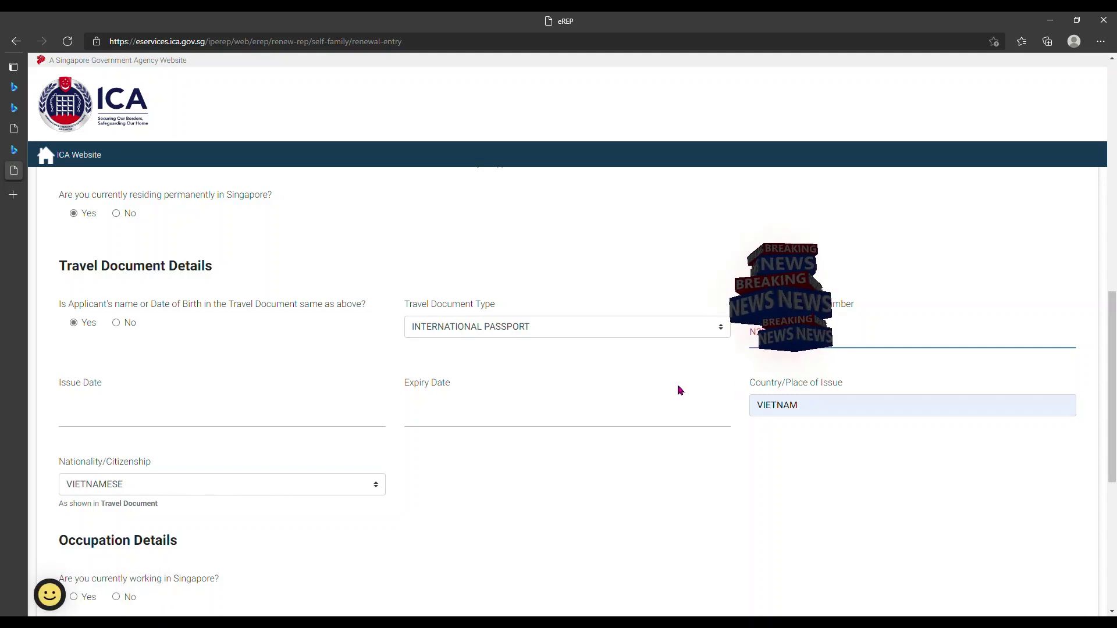
# - Set the travel document's issue date to 29 Mar 2021
pyautogui.scroll(-1, 680, 390)
pyautogui.click(201, 328)
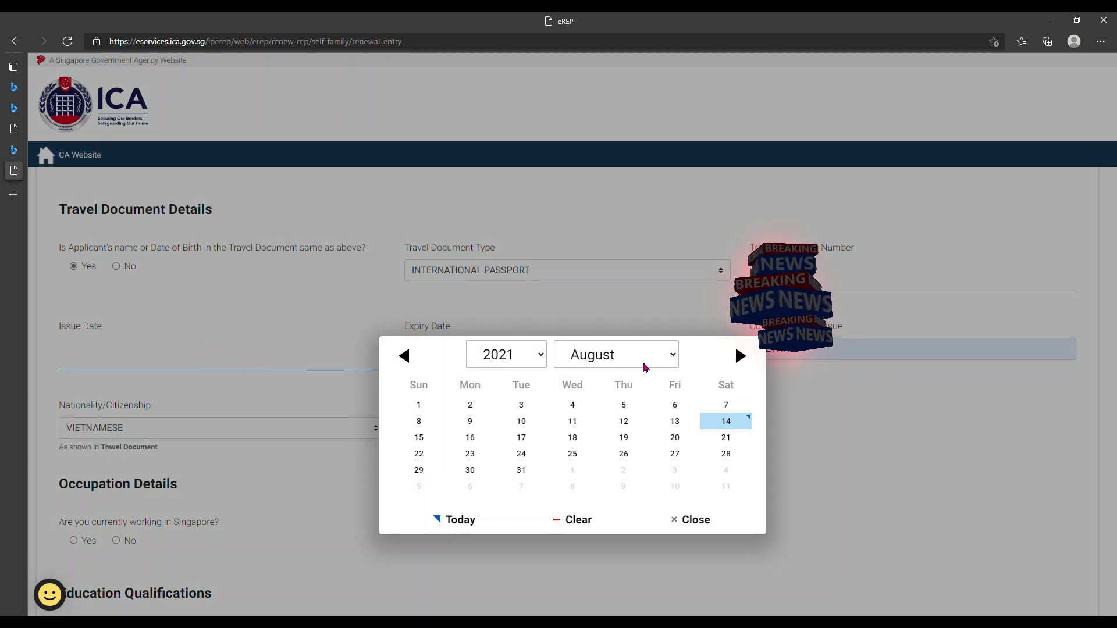
pyautogui.click(662, 356)
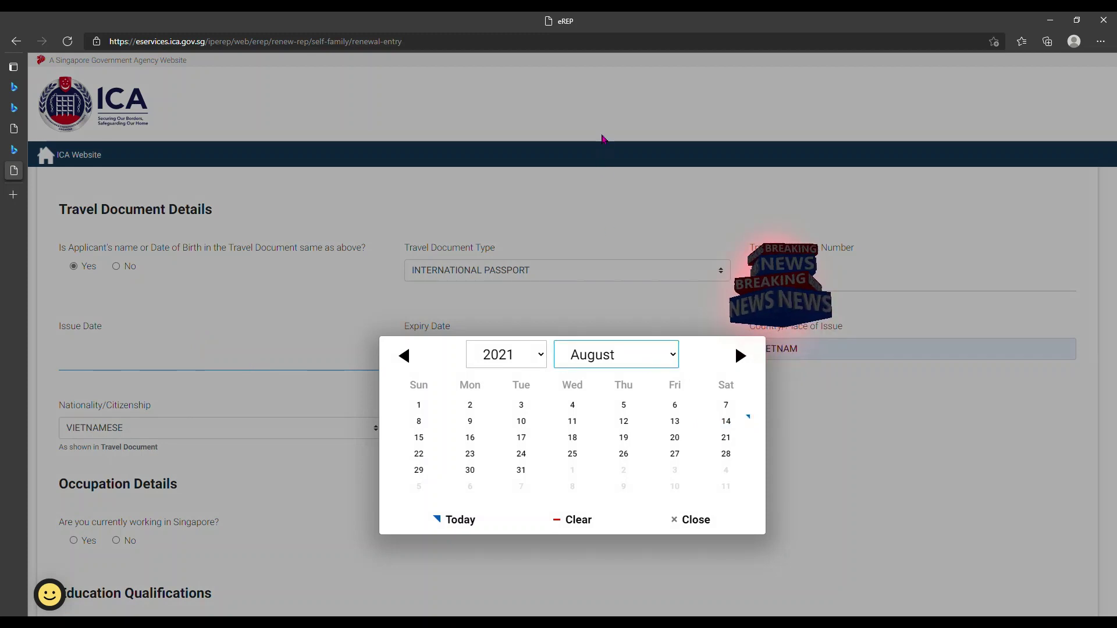
pyautogui.press('m')
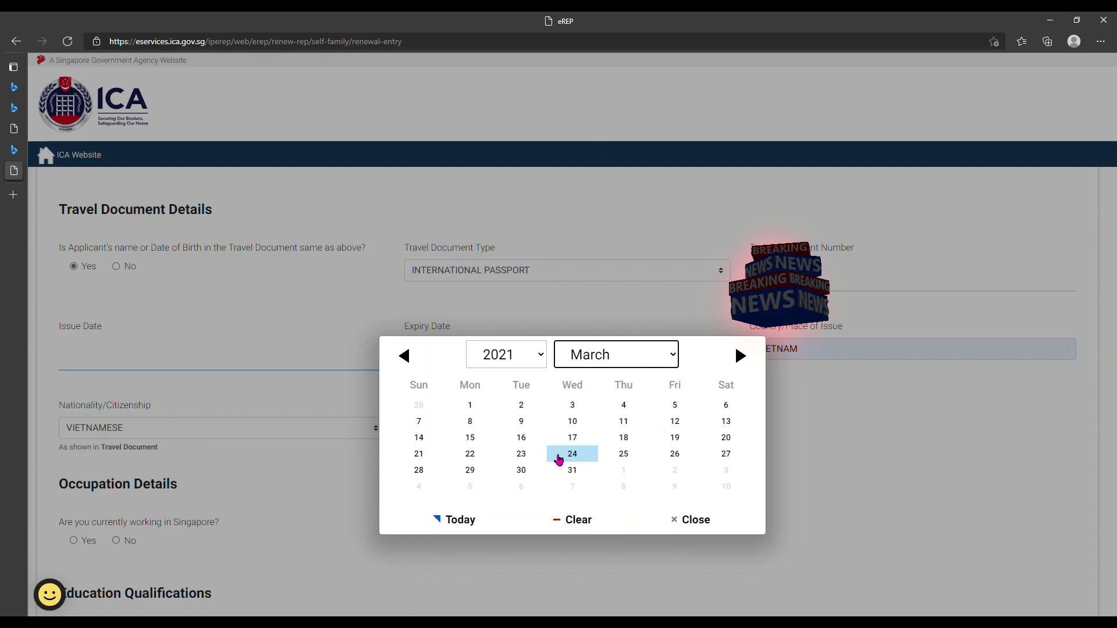
pyautogui.click(470, 469)
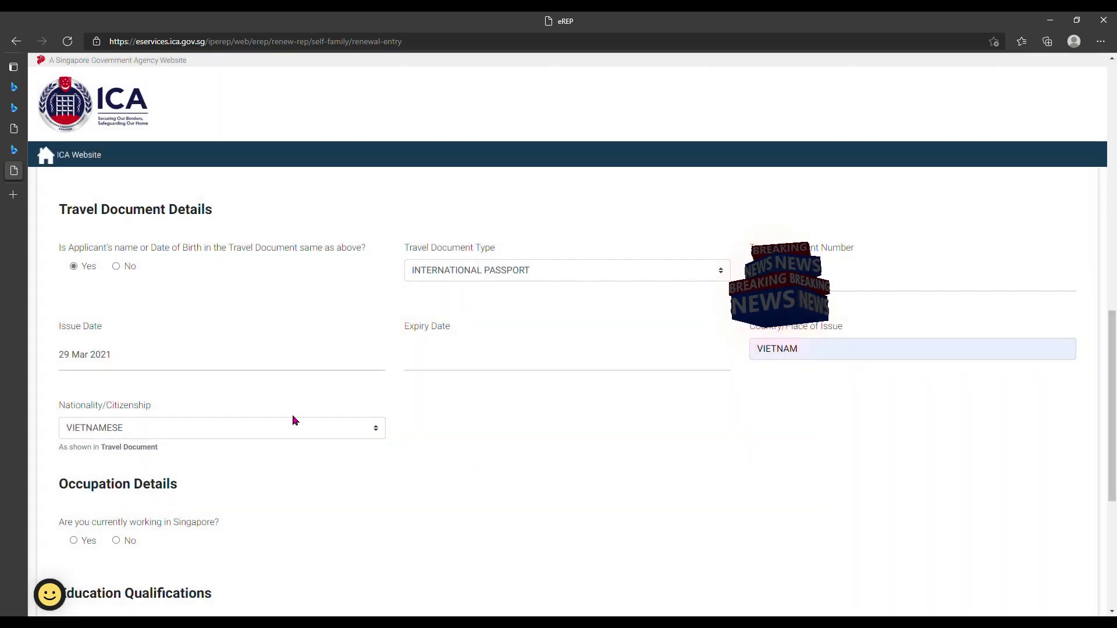
# - Set the travel document's expiry date to 29 Mar 2031
pyautogui.click(520, 361)
pyautogui.click(516, 353)
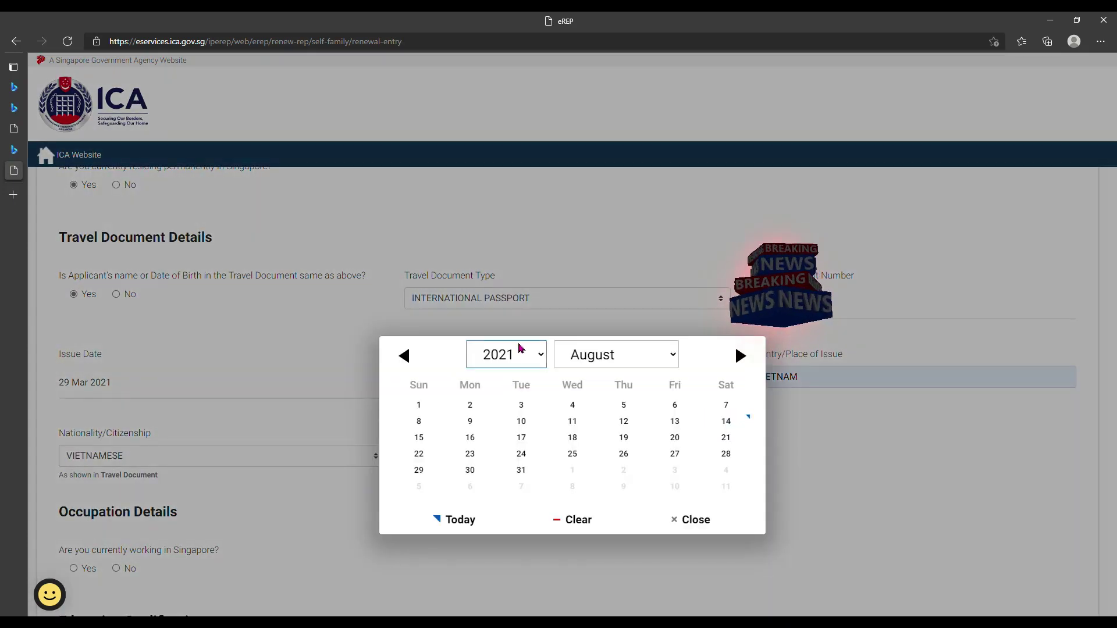
pyautogui.click(517, 186)
pyautogui.click(636, 362)
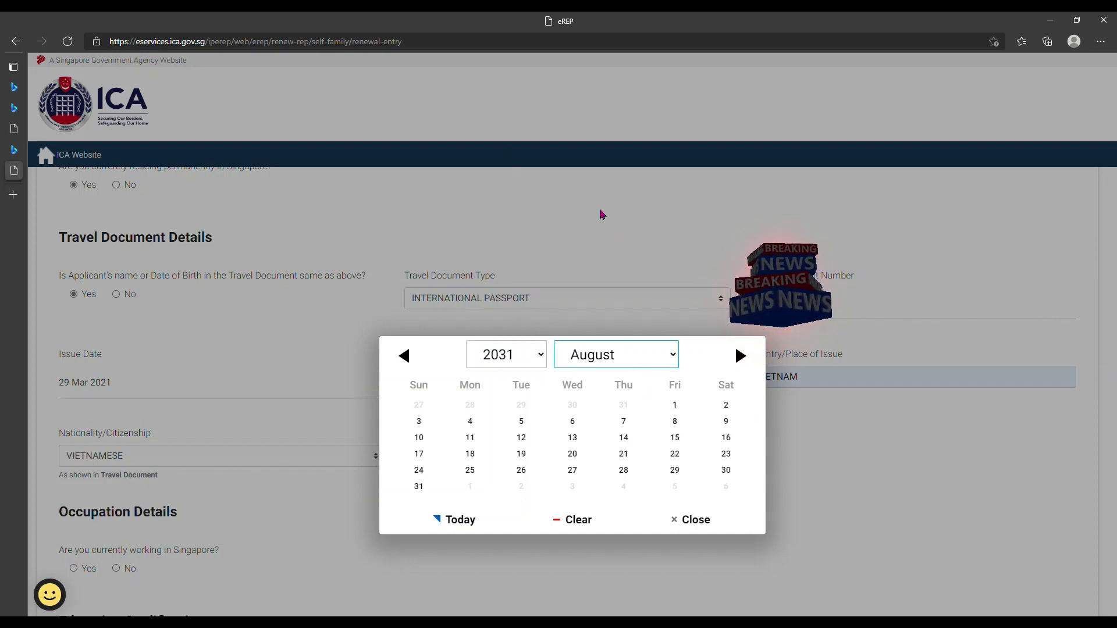
pyautogui.click(613, 141)
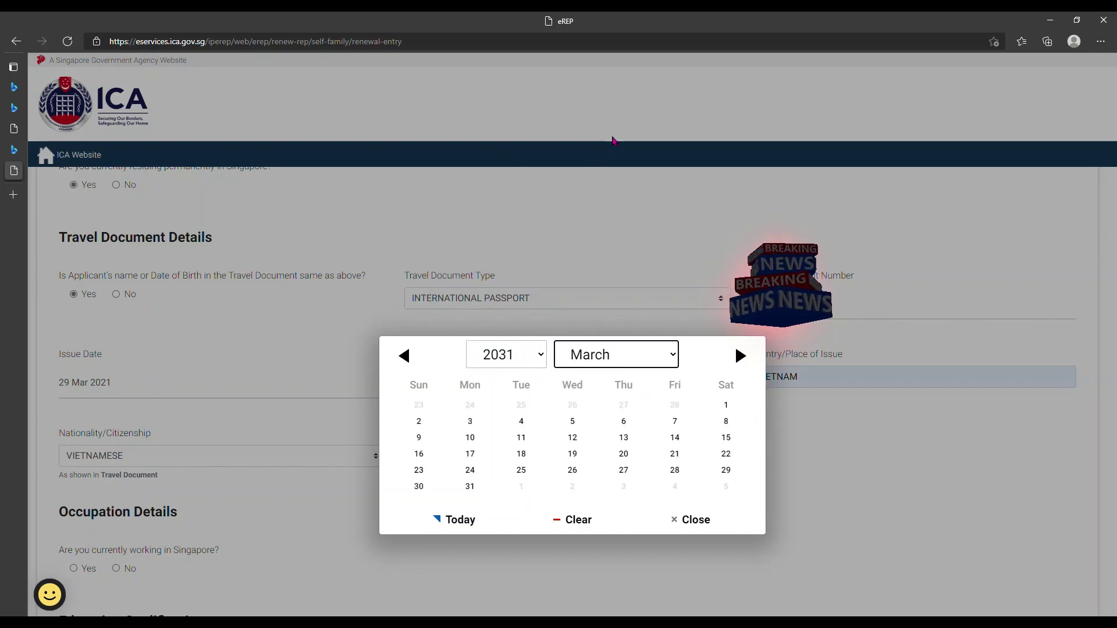
pyautogui.click(721, 472)
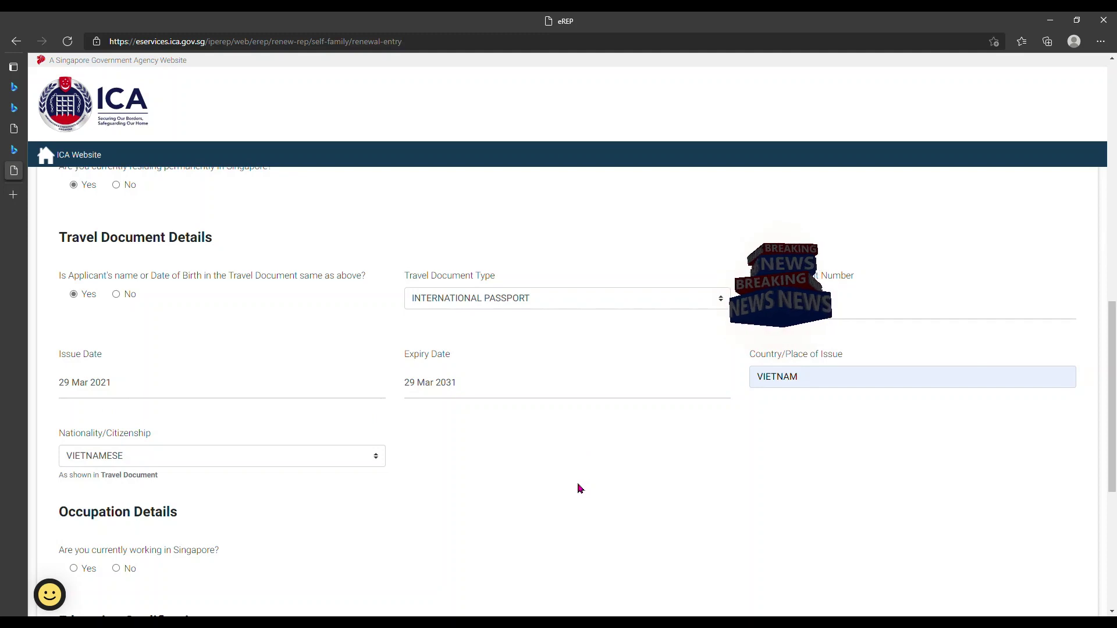
# - Set the travel document's country/place of issue to SINGAPORE
pyautogui.click(810, 385)
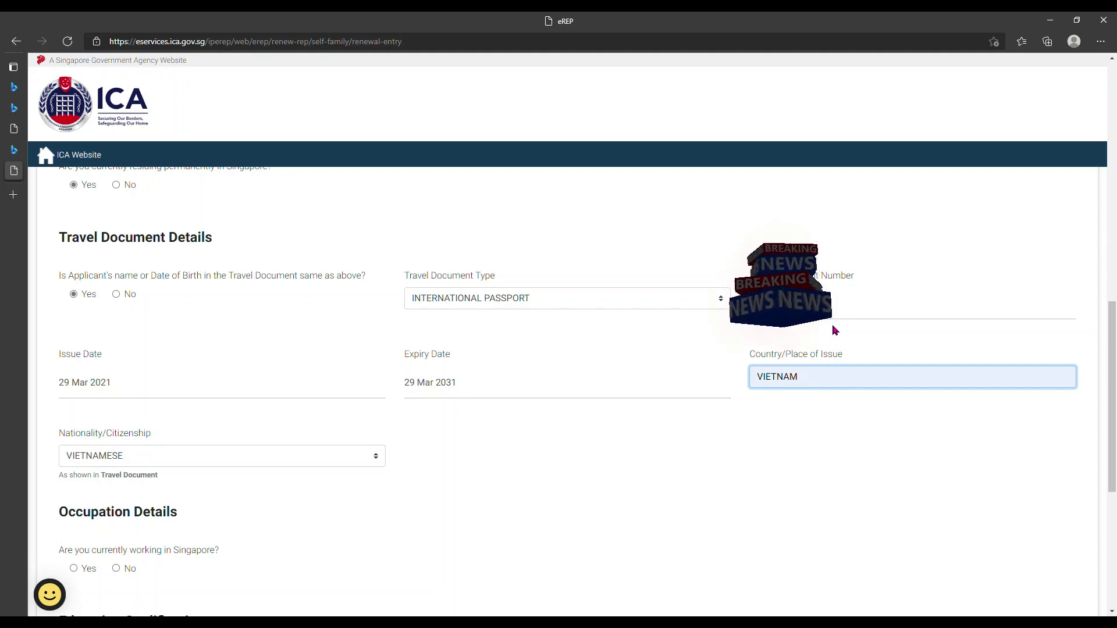
pyautogui.write('samsin')
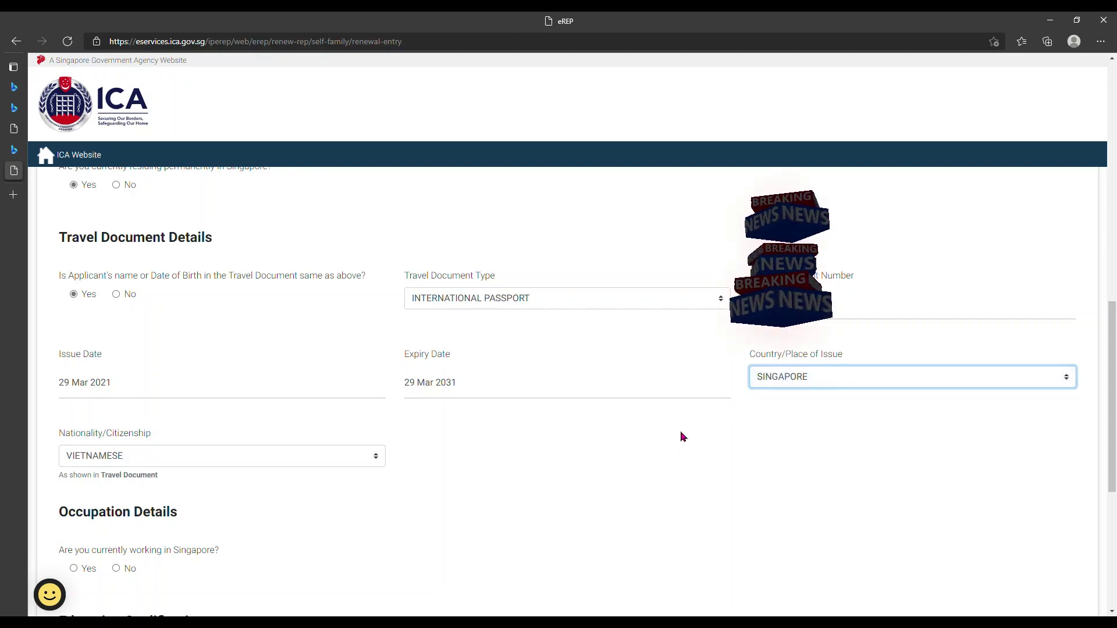
pyautogui.click(773, 411)
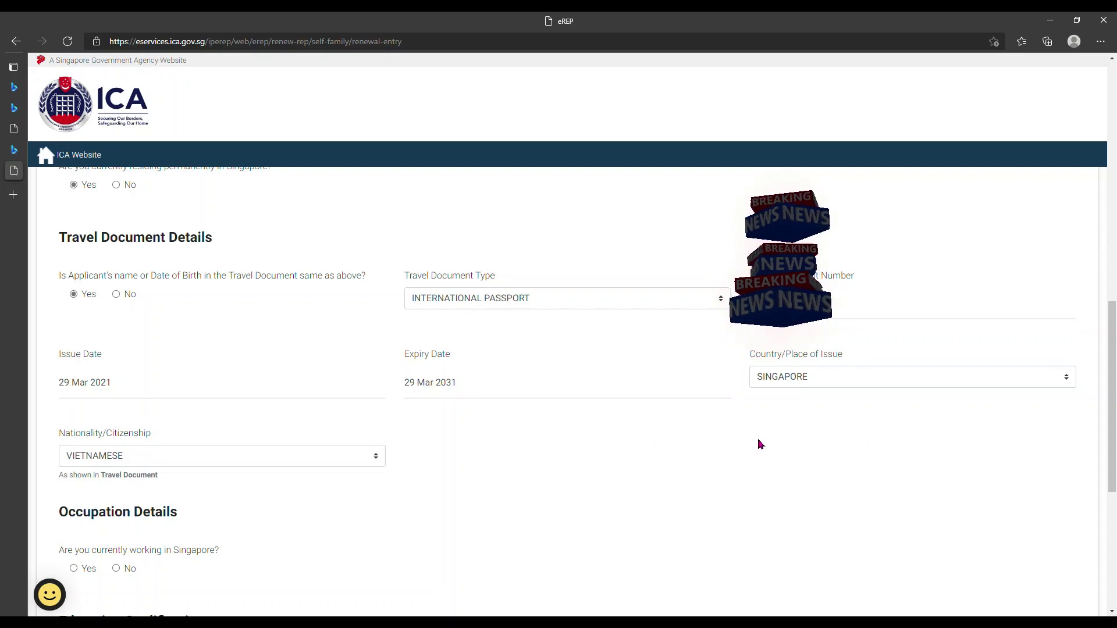
# - Answer Yes to currently working in Singapore and enter the company name Y&Y VIETNAM CUISINE RESTAURANT
pyautogui.scroll(-1, 416, 431)
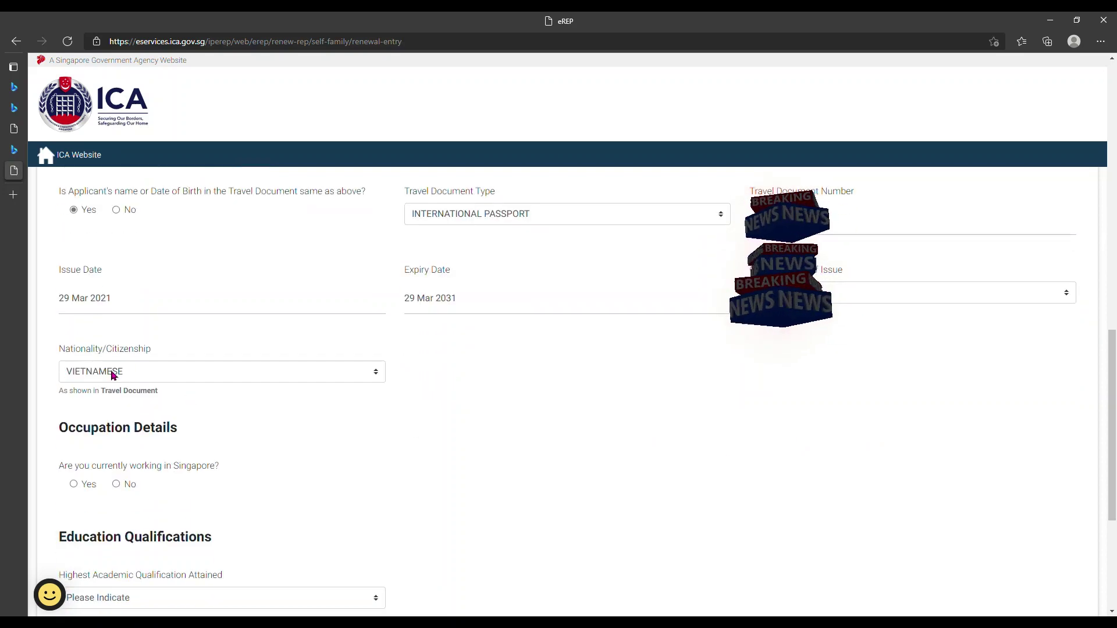
pyautogui.scroll(-1, 120, 369)
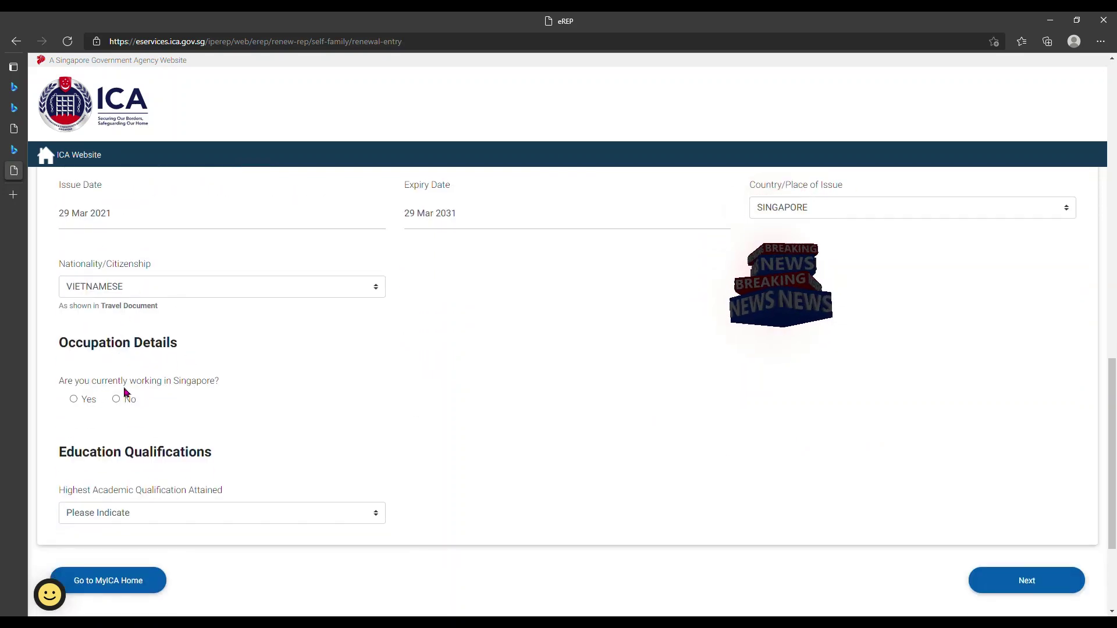
pyautogui.click(74, 401)
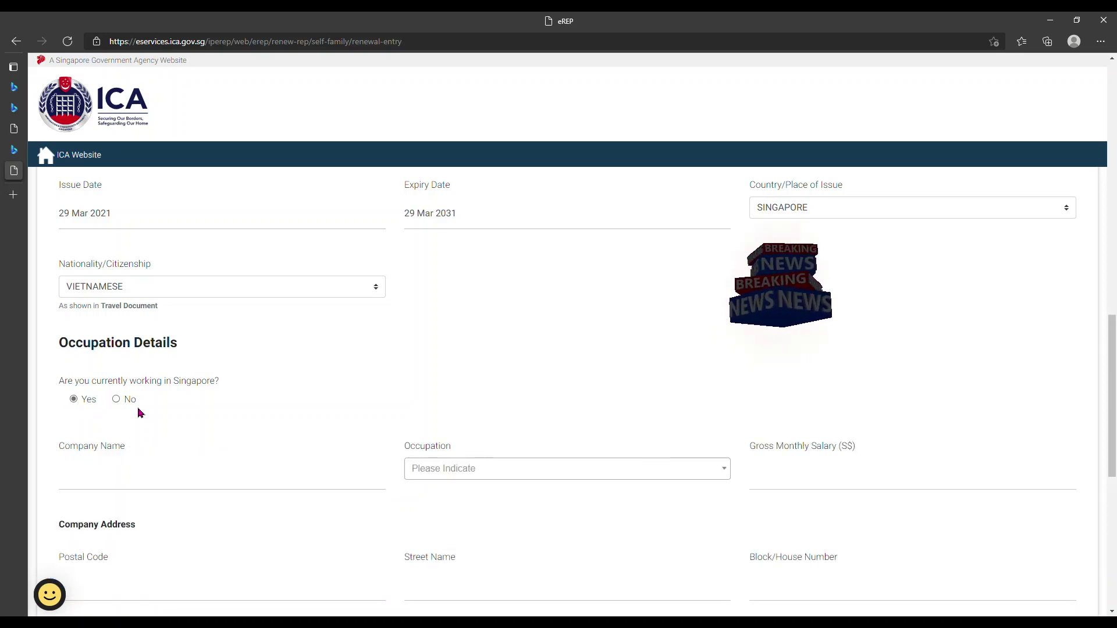
pyautogui.scroll(-1, 116, 410)
pyautogui.click(111, 412)
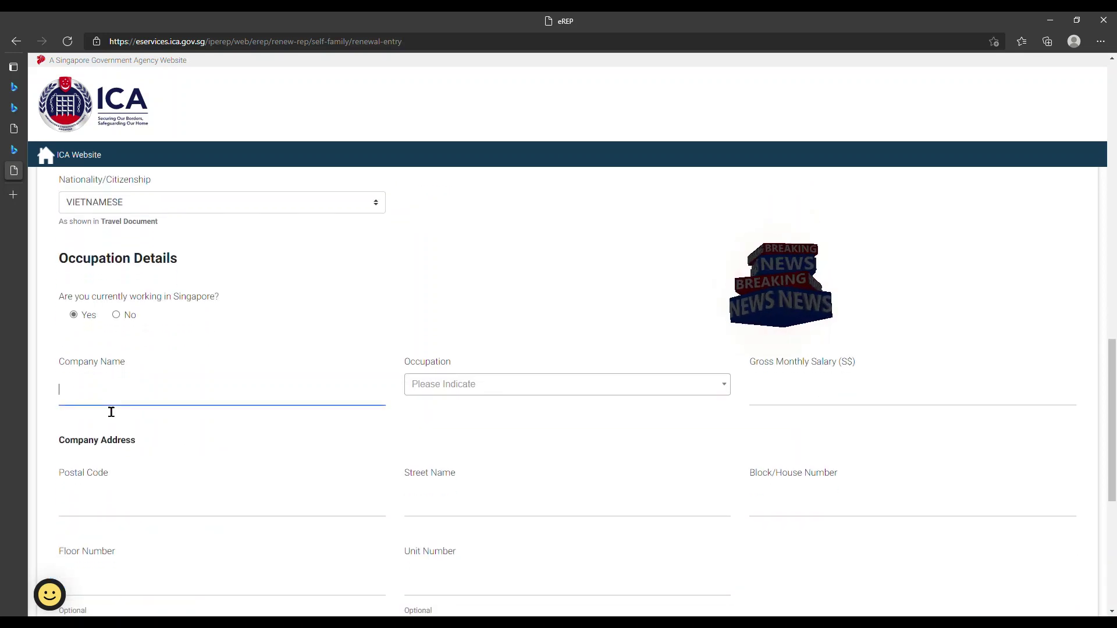
pyautogui.write('Y&Y VIETNAM CUISINE REST')
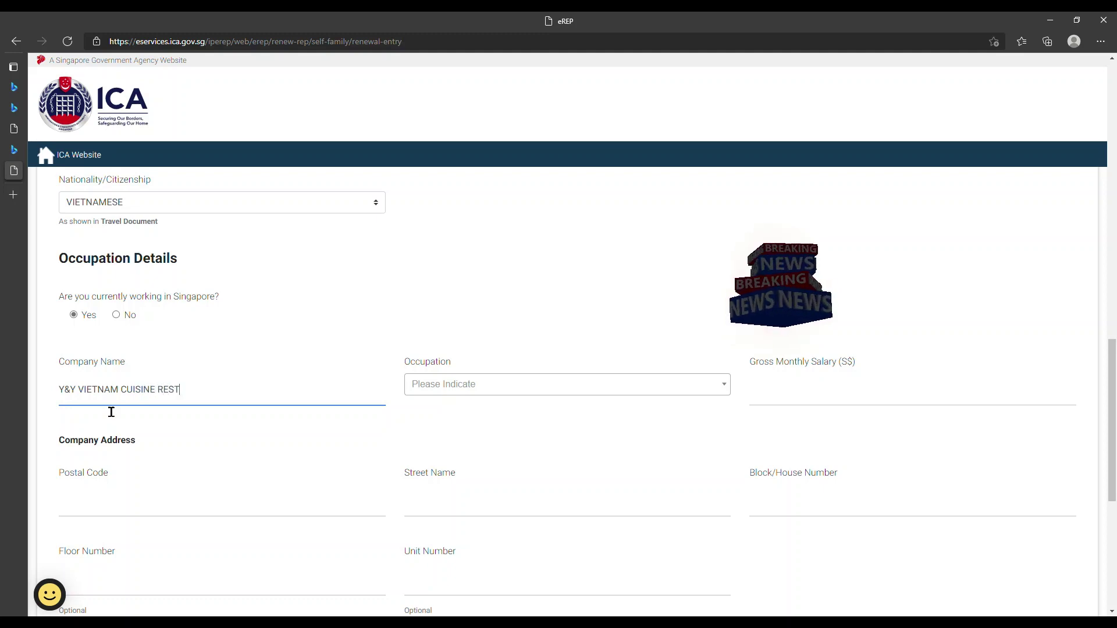
pyautogui.write('AURANT')
# - Search the occupations for DIRECTOR and choose MANAGING DIRECTOR/CHIEF EXECUTIVE OFFICER
pyautogui.click(464, 393)
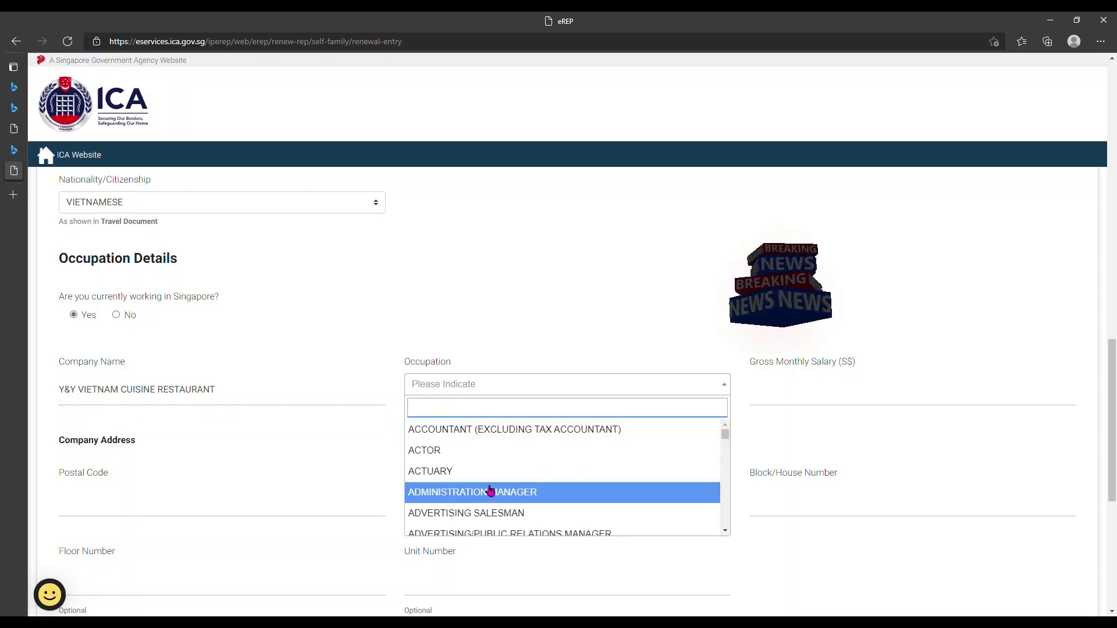
pyautogui.write('DIR')
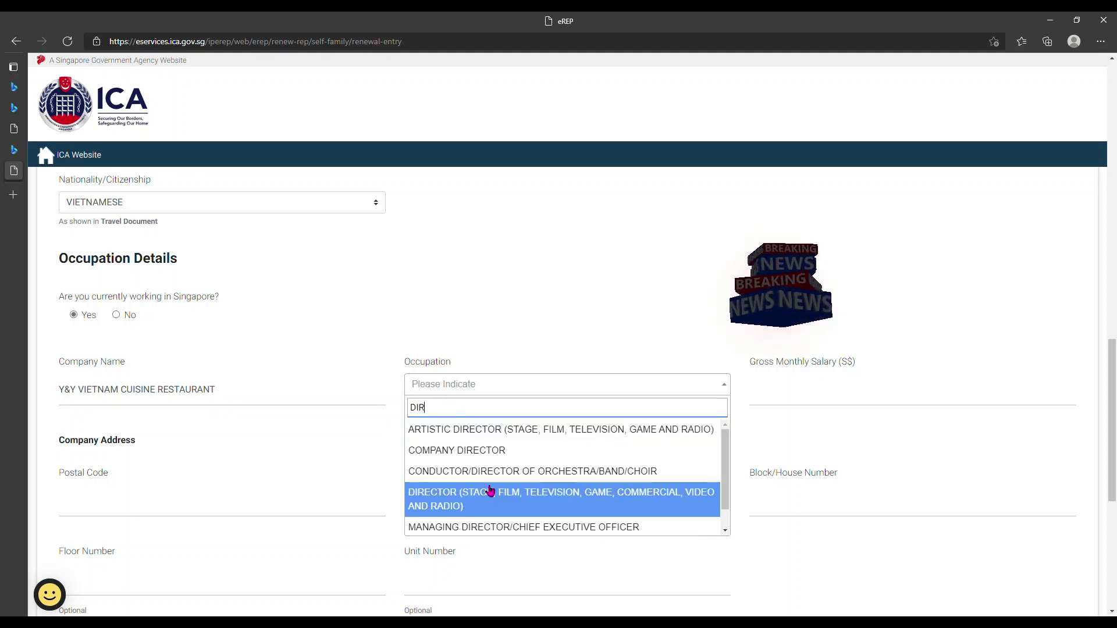
pyautogui.write('EC')
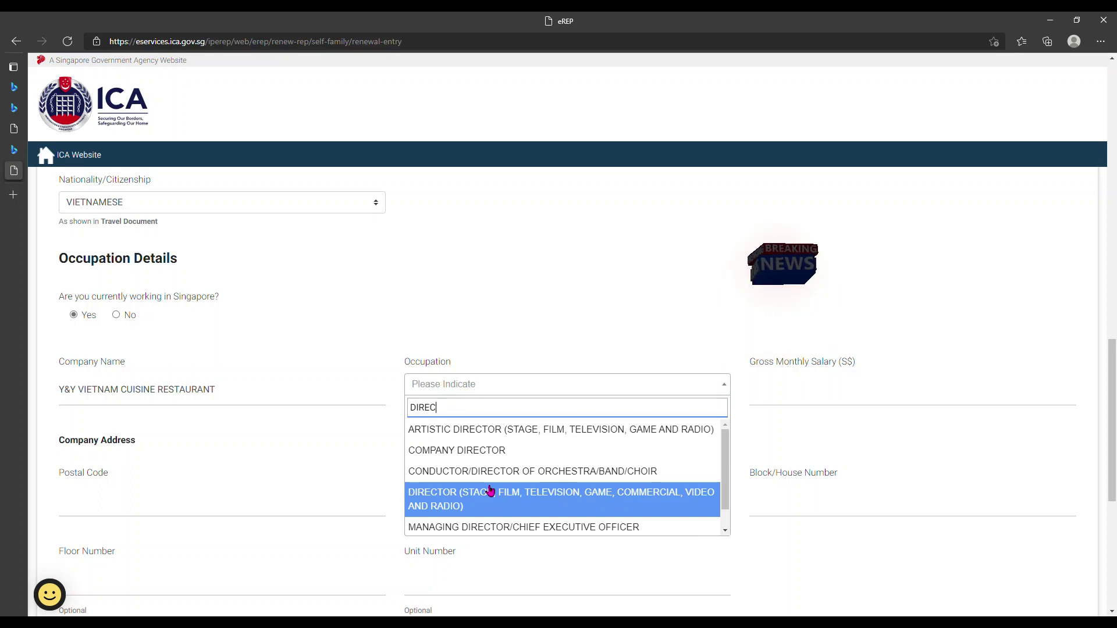
pyautogui.write('TOR')
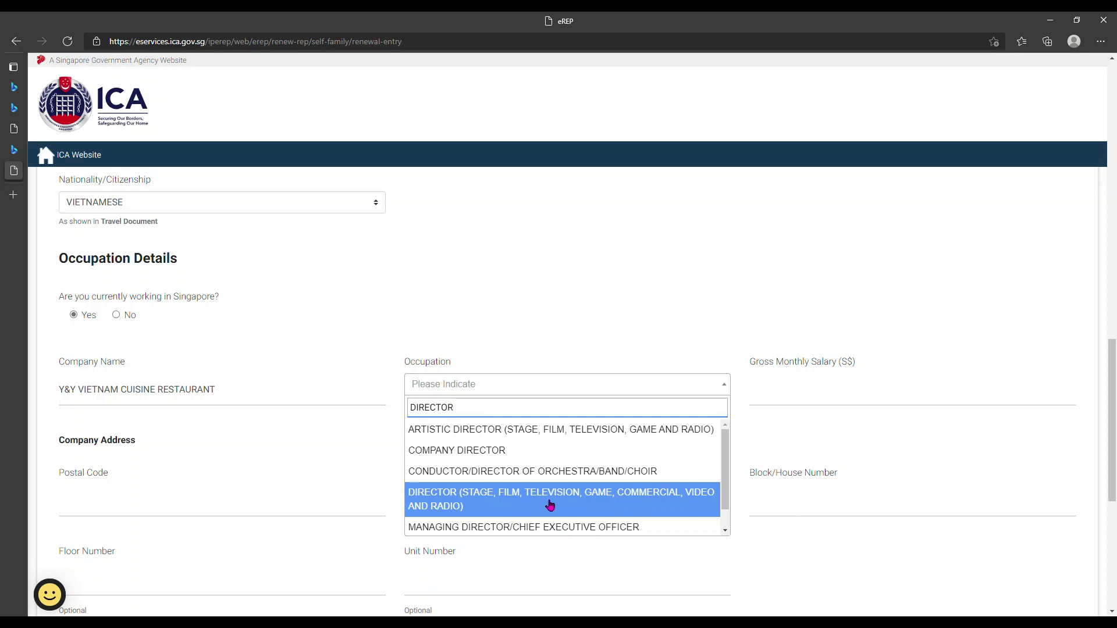
pyautogui.scroll(-1, 550, 505)
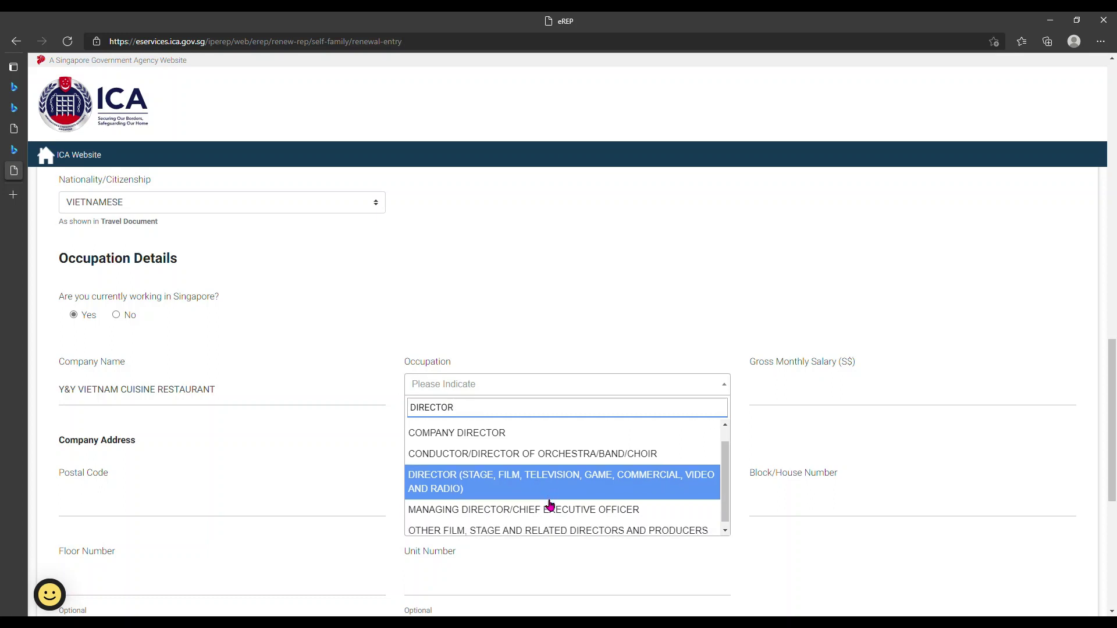
pyautogui.click(489, 504)
# - Set the gross monthly salary to S$10000 and fill in the postal code and street name of the company address
pyautogui.click(764, 408)
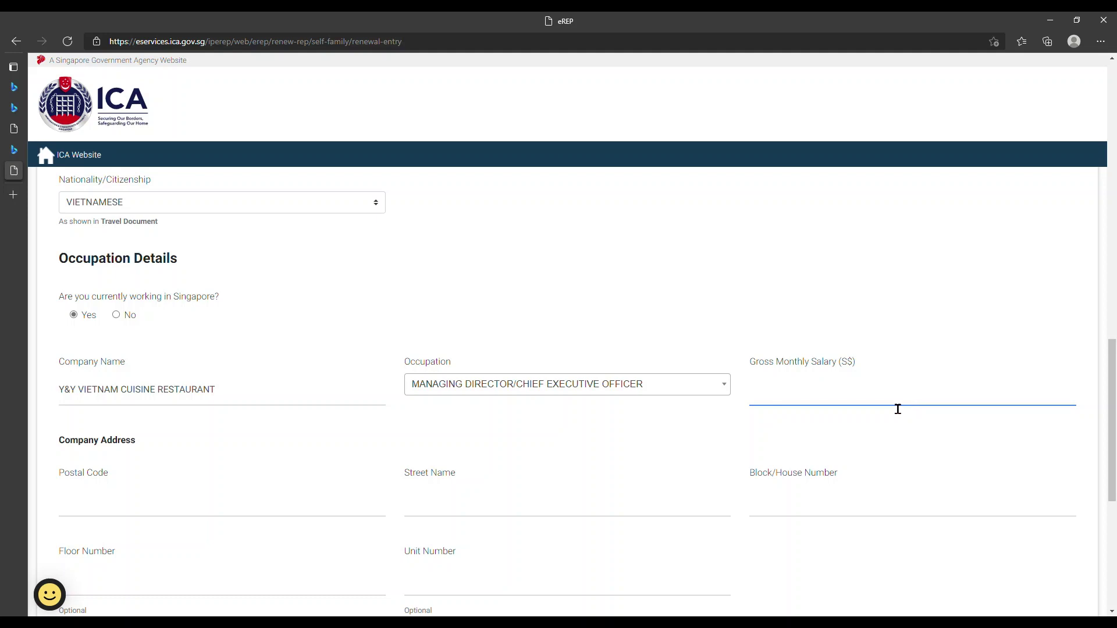
pyautogui.write('10000')
pyautogui.click(297, 463)
pyautogui.scroll(-3, 297, 464)
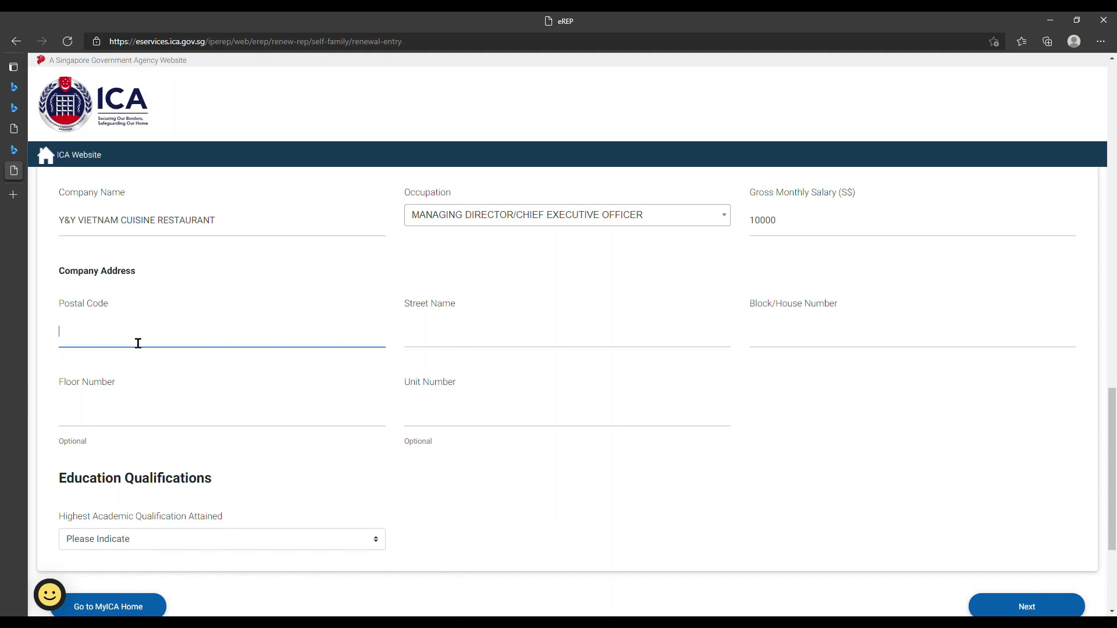
pyautogui.write('388177')
pyautogui.click(487, 345)
pyautogui.click(476, 363)
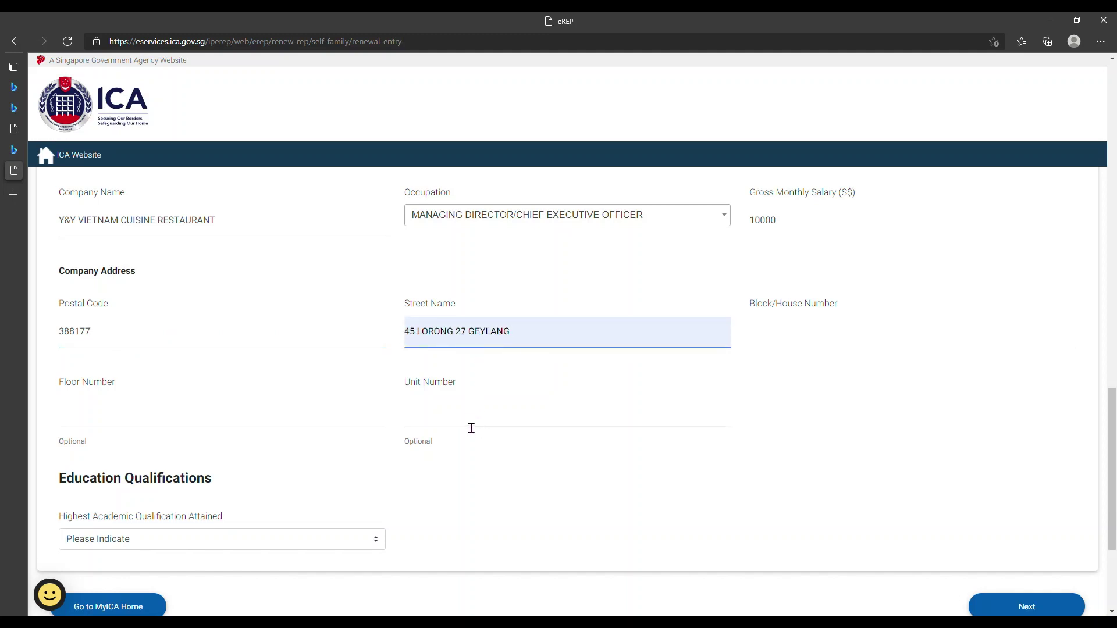
# - Enter the company address's block/house number in its own field and remove the repeated house number from the street name
pyautogui.click(782, 346)
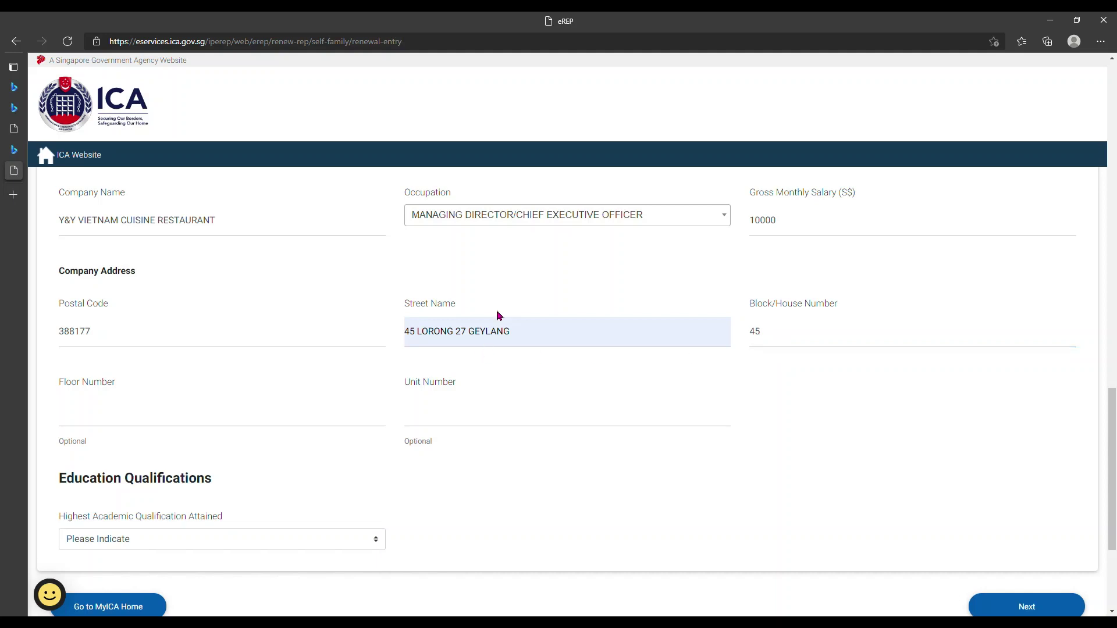
pyautogui.click(425, 344)
pyautogui.press('BackSpace')
pyautogui.press('BackSpace')
pyautogui.press('BackSpace')
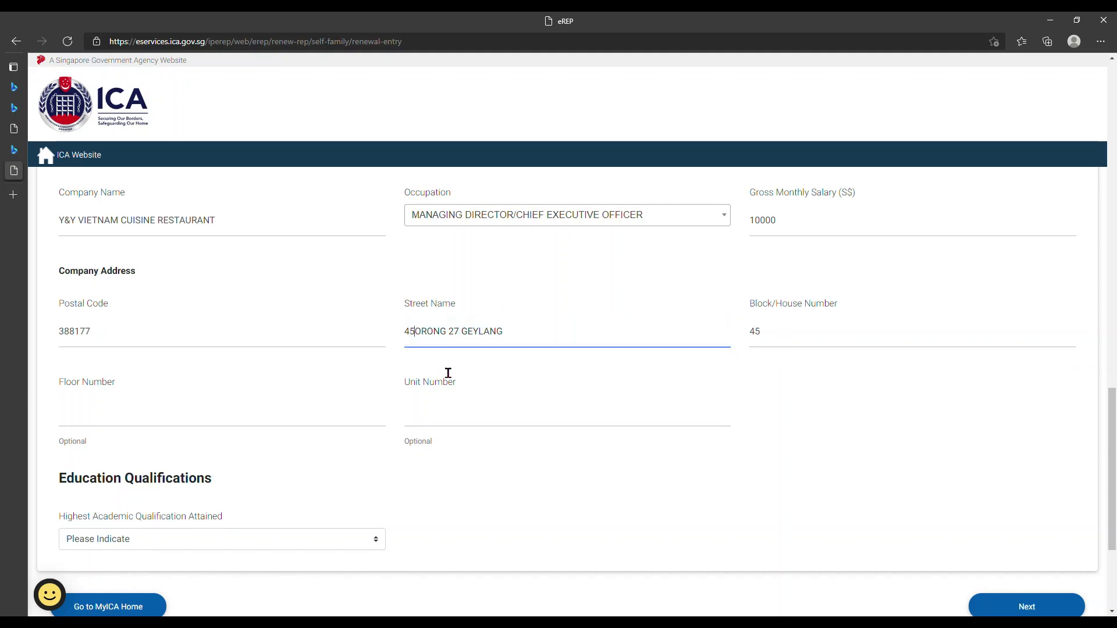
pyautogui.click(306, 380)
# - Fill in the floor number and unit number of the company address
pyautogui.click(78, 419)
pyautogui.write('01')
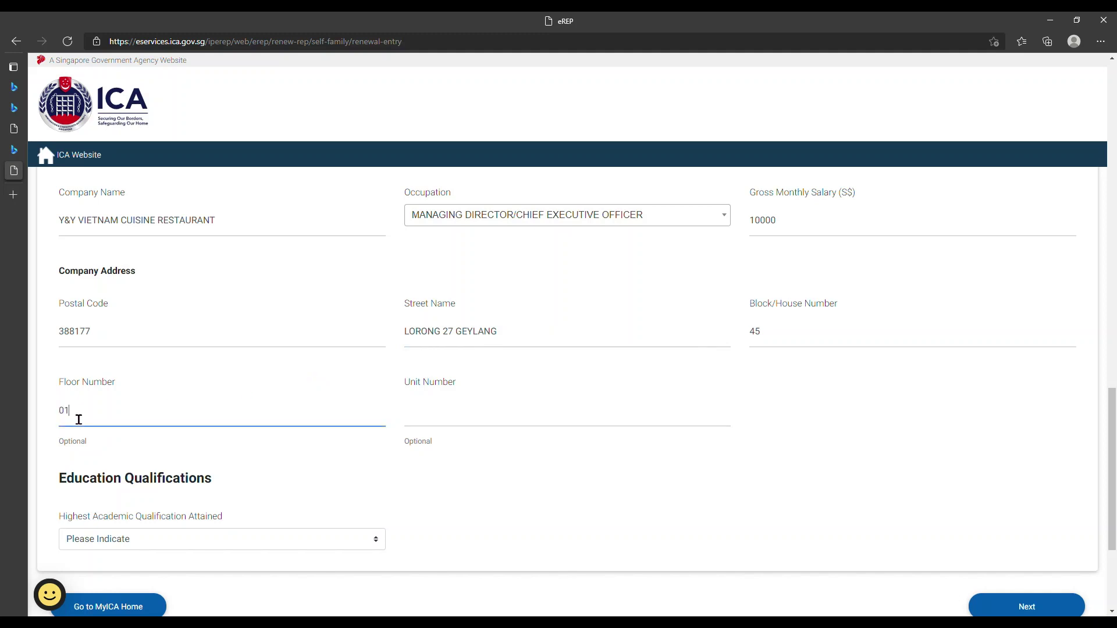
pyautogui.click(435, 423)
pyautogui.write('01')
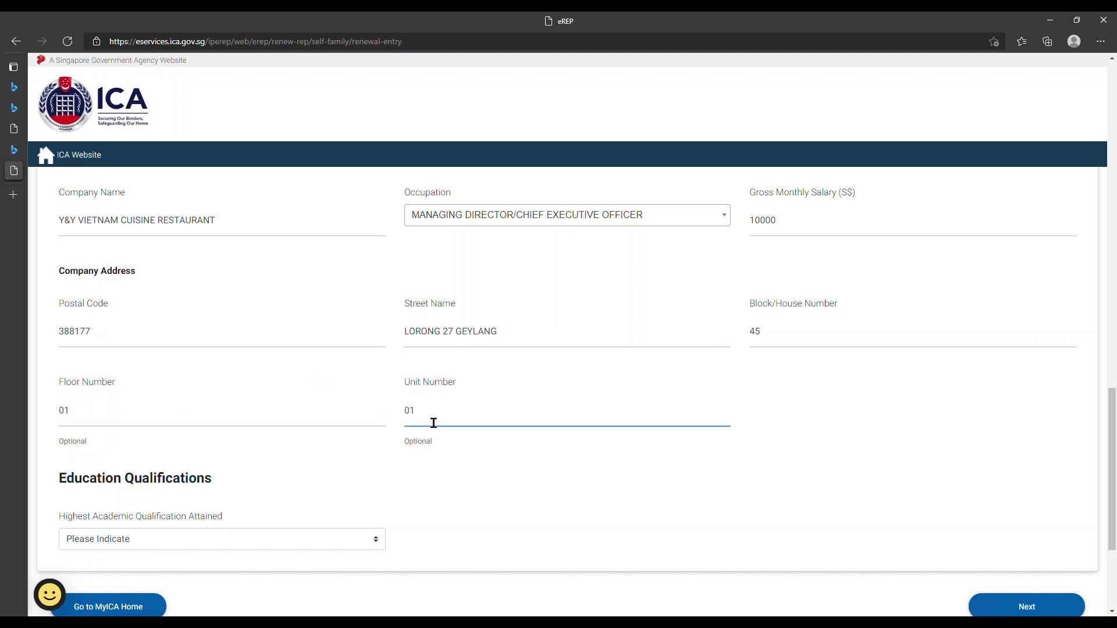
# - Set the highest academic qualification attained to DIPLOMA and the country/place where it was attained to SINGAPORE
pyautogui.scroll(-3, 431, 424)
pyautogui.click(218, 372)
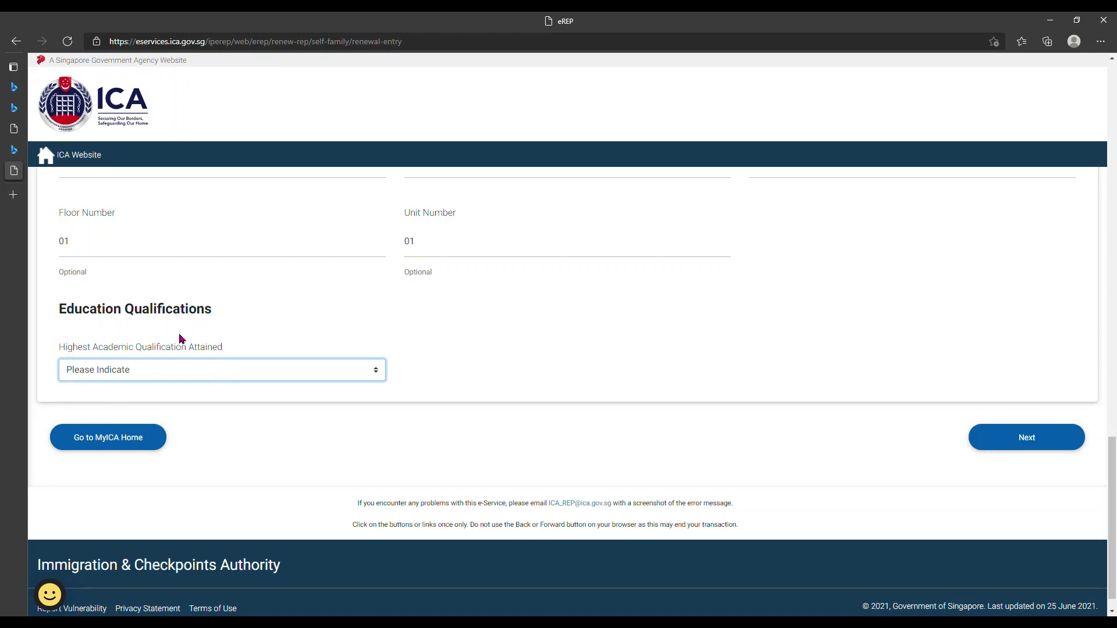
pyautogui.press('d')
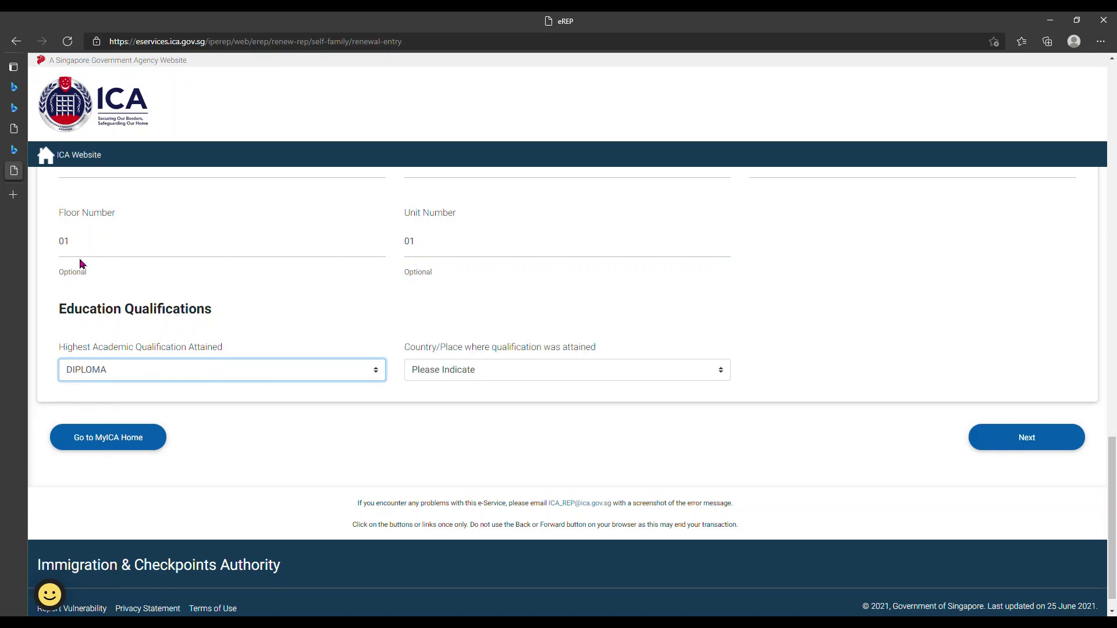
pyautogui.press('Tab')
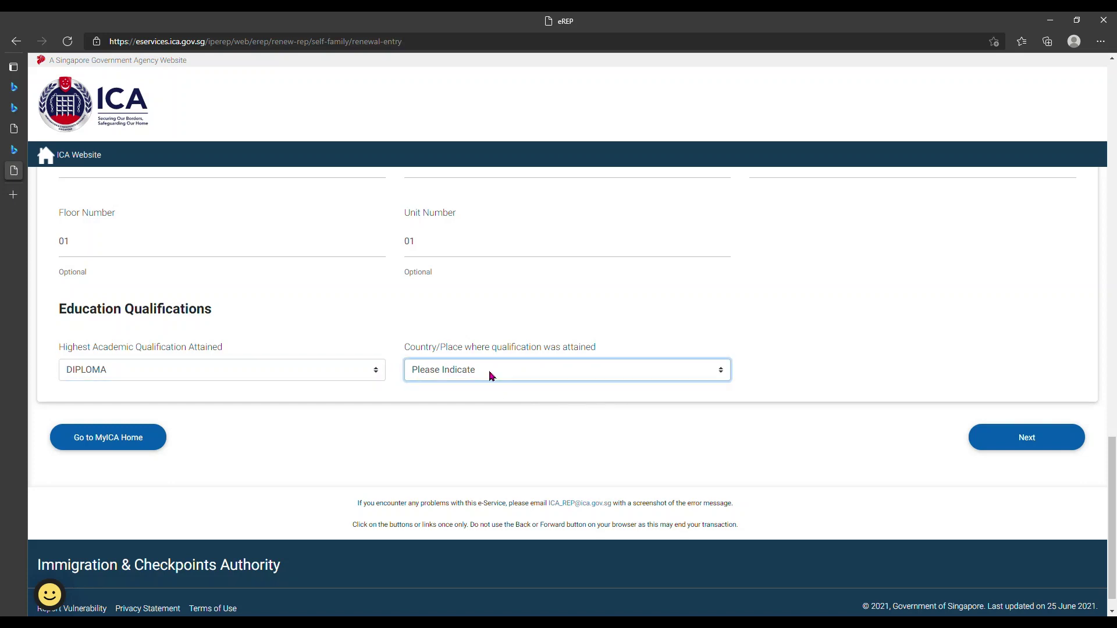
pyautogui.press('s')
pyautogui.write('sin')
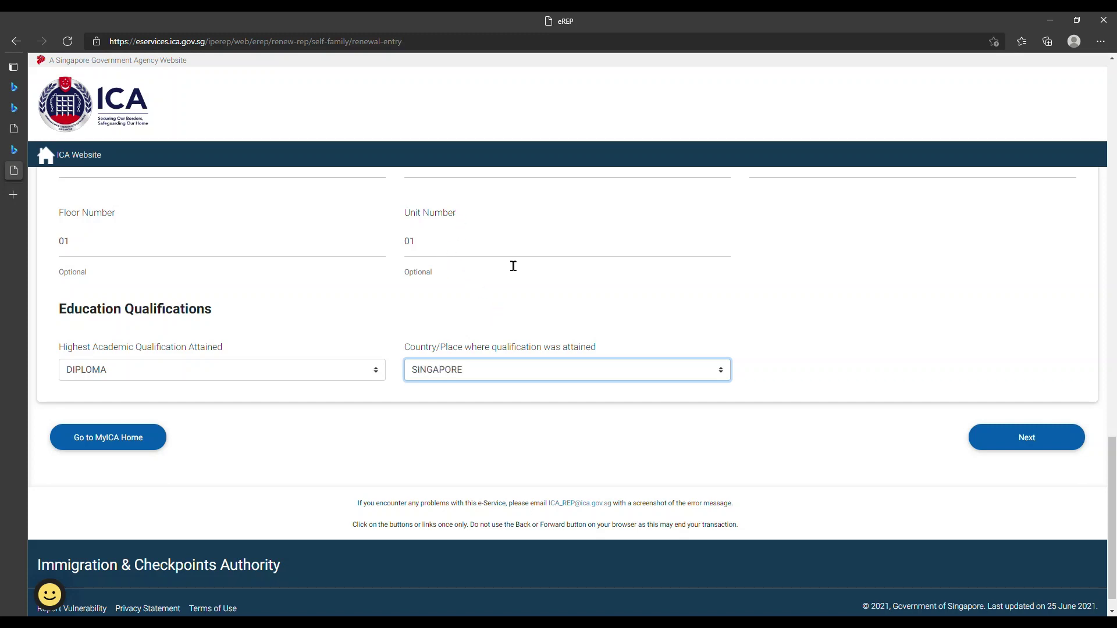
# - Continue to the confirmation stage, answering Yes that the travel document details are correct
pyautogui.click(1043, 438)
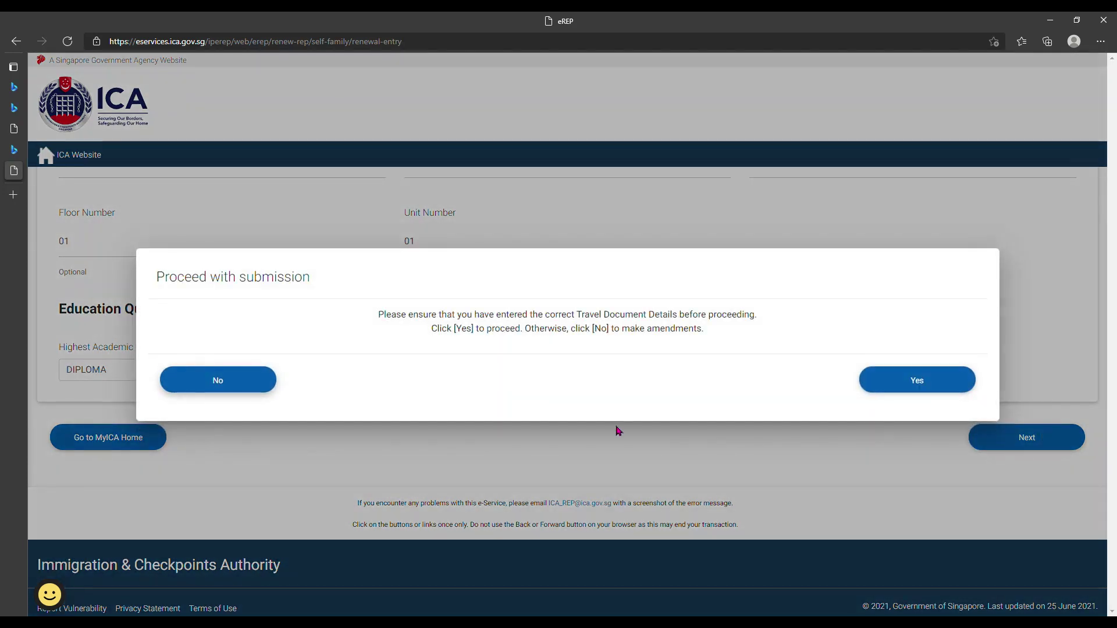
pyautogui.click(900, 386)
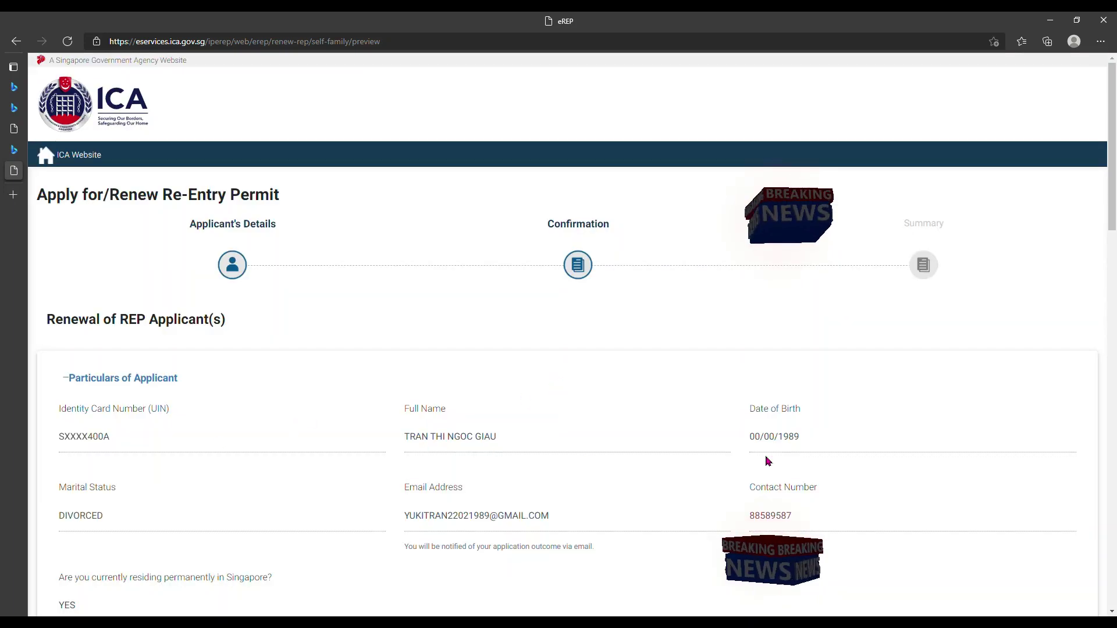
# - Review the application details, agree to the applicant's declaration and submit the Re-Entry Permit renewal
pyautogui.scroll(-1, 785, 457)
pyautogui.scroll(-1, 418, 438)
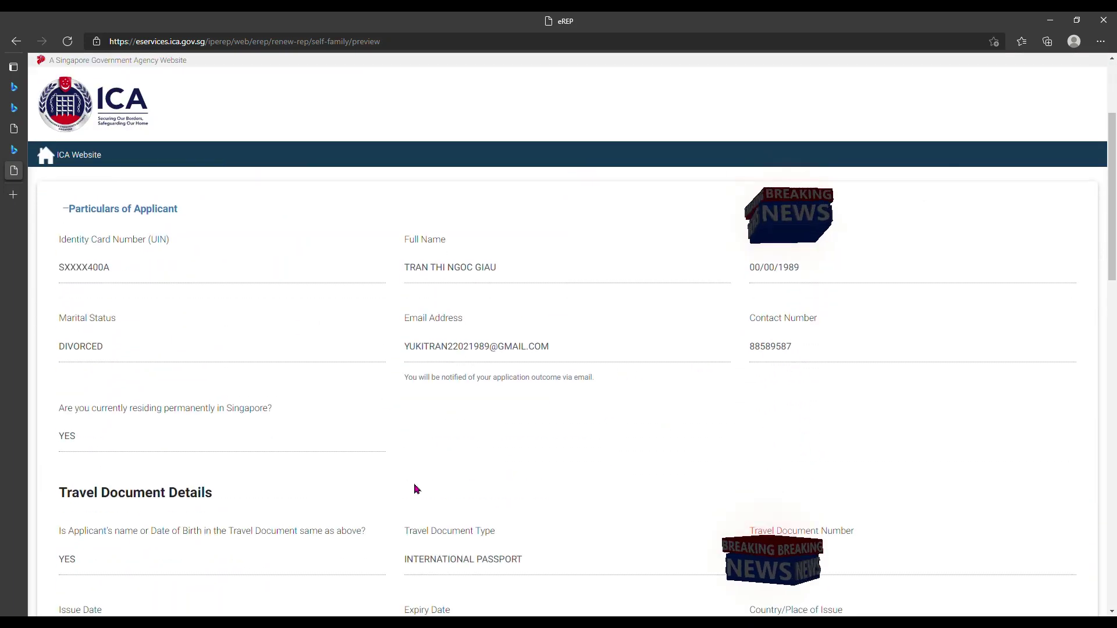
pyautogui.scroll(-4, 414, 467)
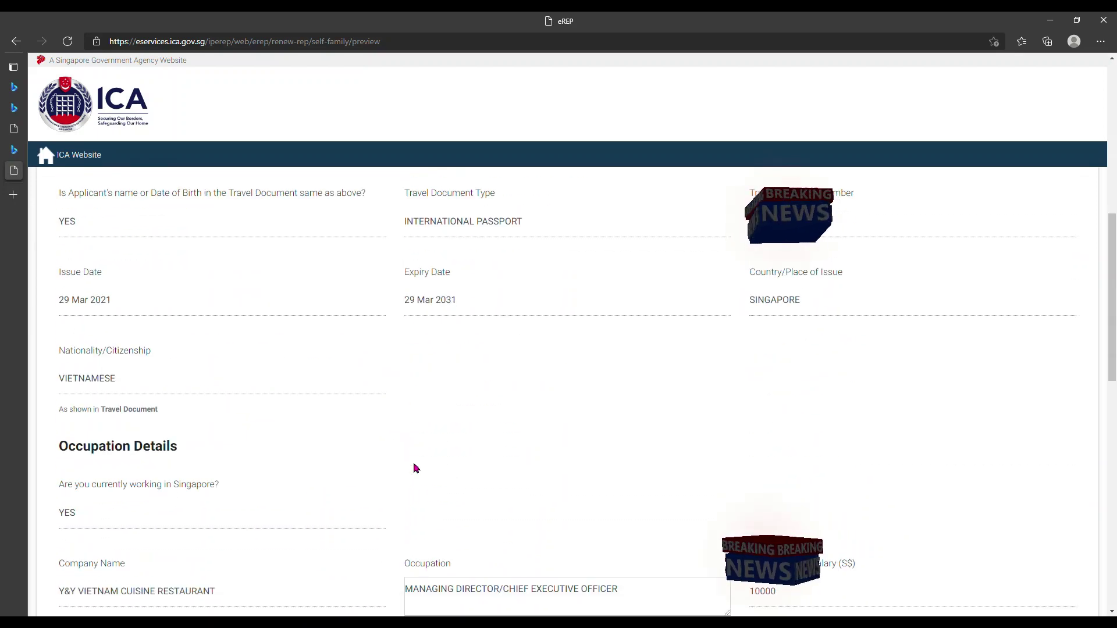
pyautogui.scroll(-2, 646, 346)
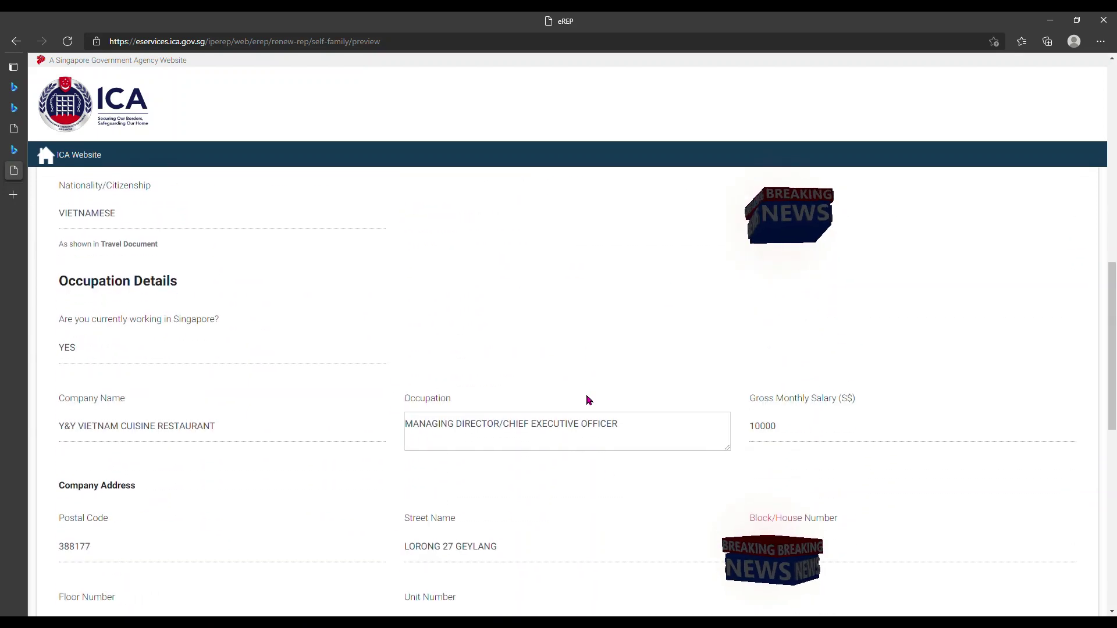
pyautogui.scroll(-1, 589, 401)
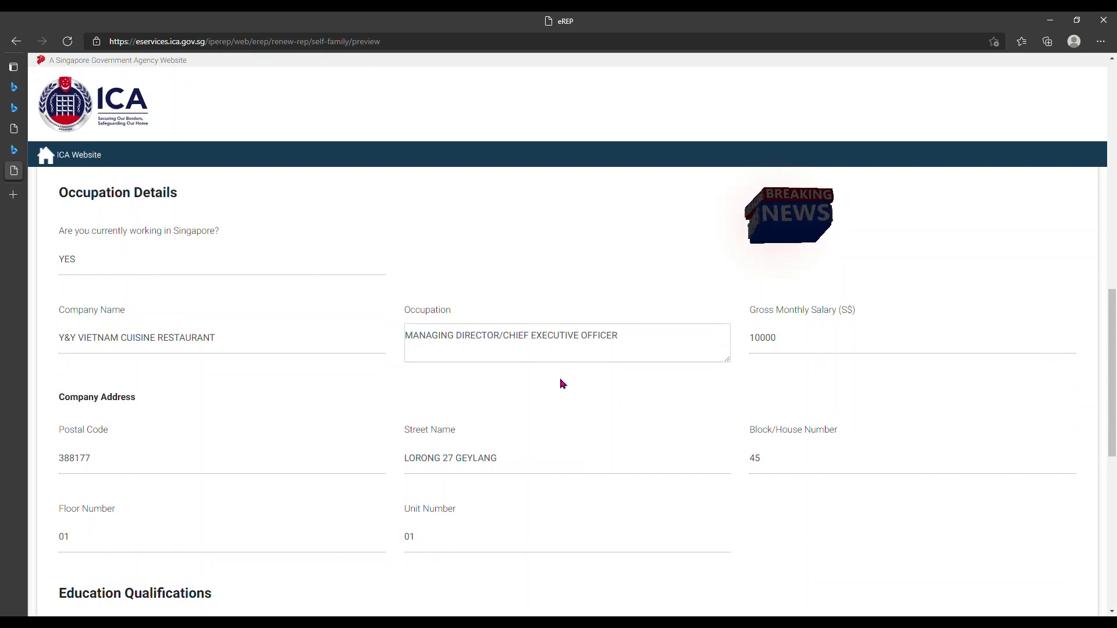
pyautogui.scroll(-2, 640, 381)
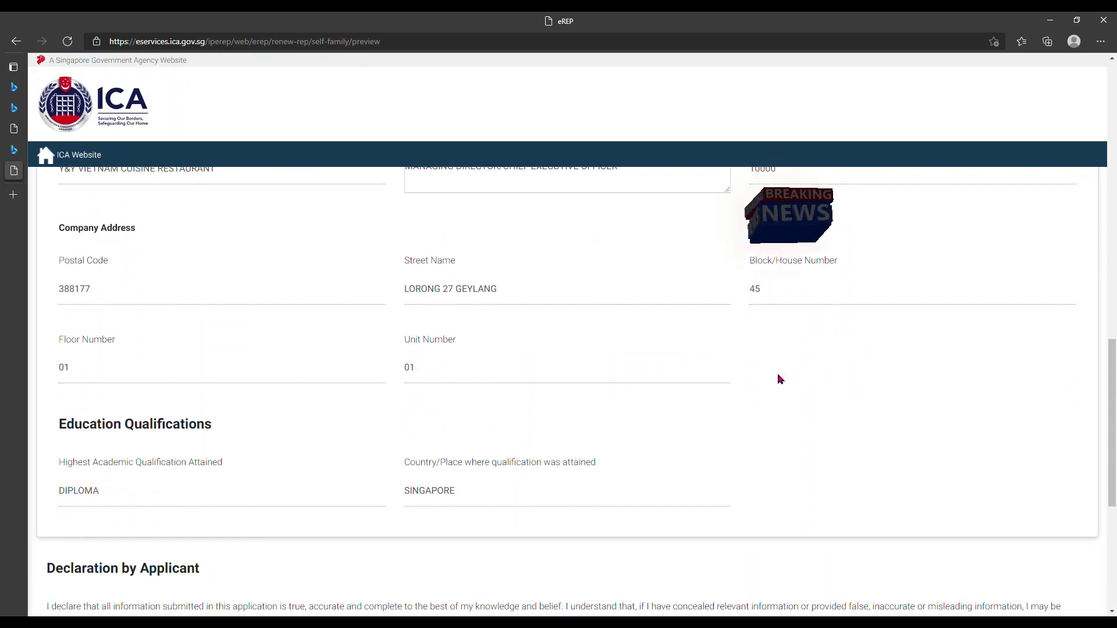
pyautogui.scroll(-1, 778, 379)
pyautogui.scroll(-1, 748, 388)
pyautogui.click(51, 451)
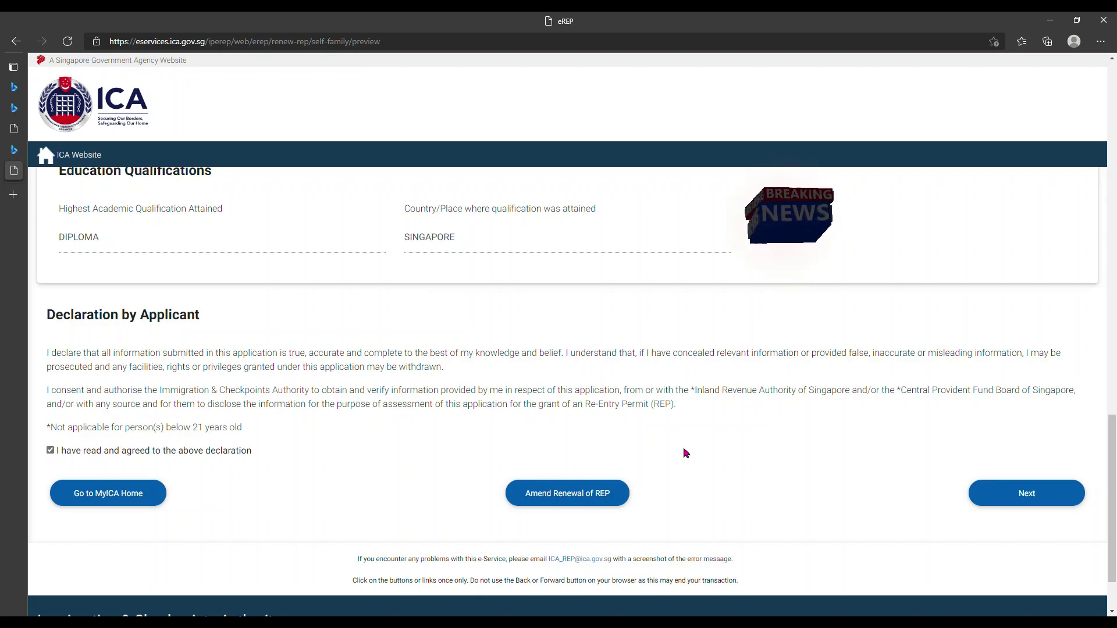
pyautogui.click(982, 490)
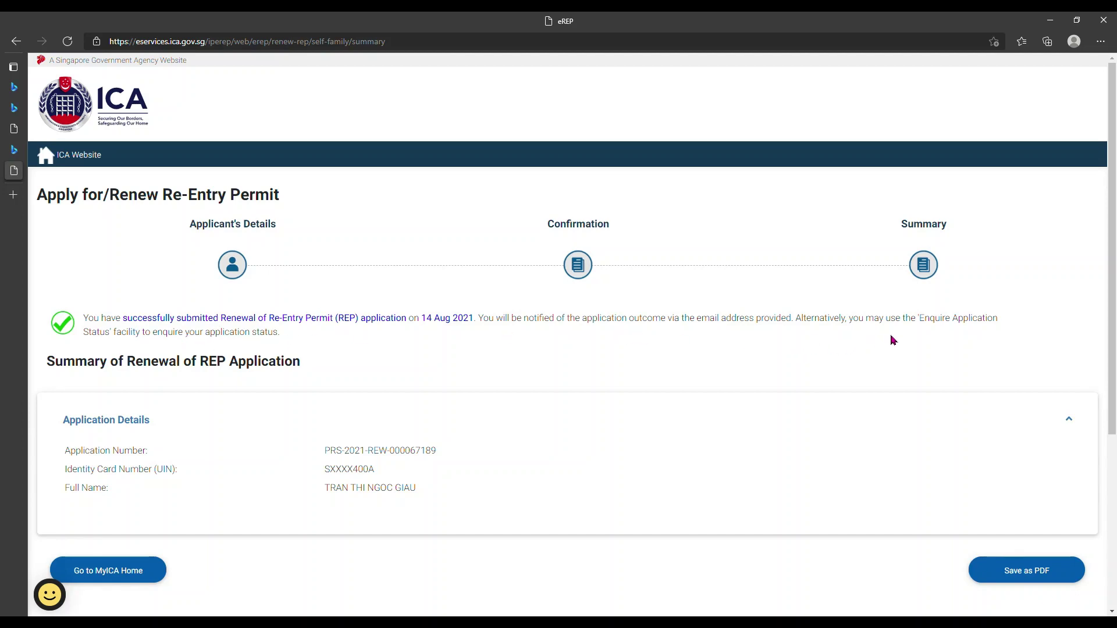
# - Switch to the ICA homepage and open the Permanent Residence e-service for renewal/transfer of a Re-Entry Permit
pyautogui.hotkey('alt', 'Tab')
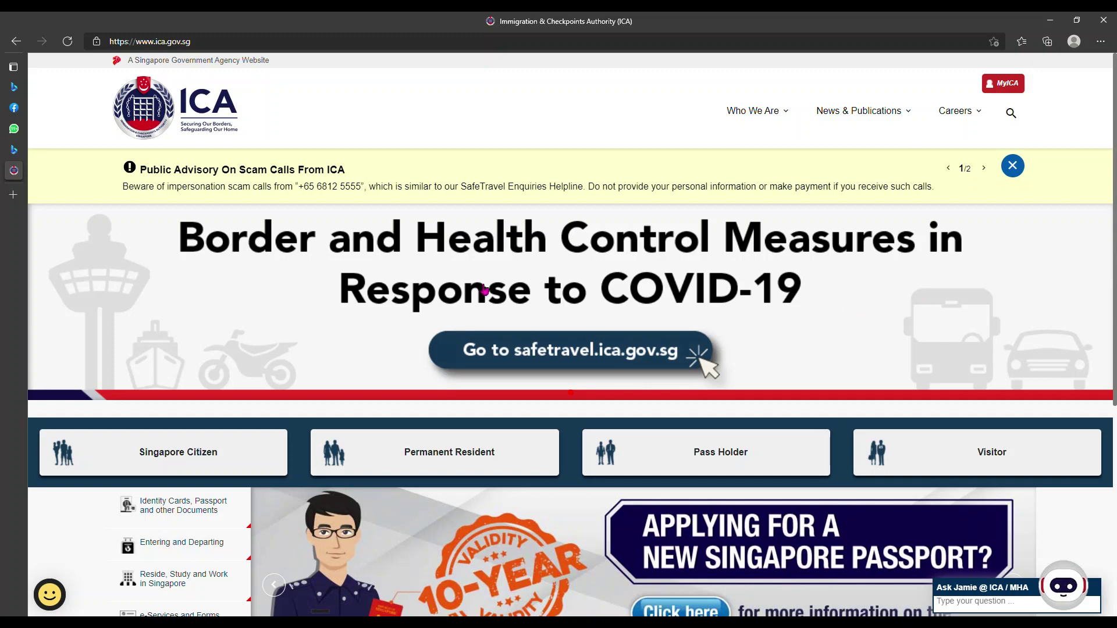
pyautogui.scroll(-5, 523, 281)
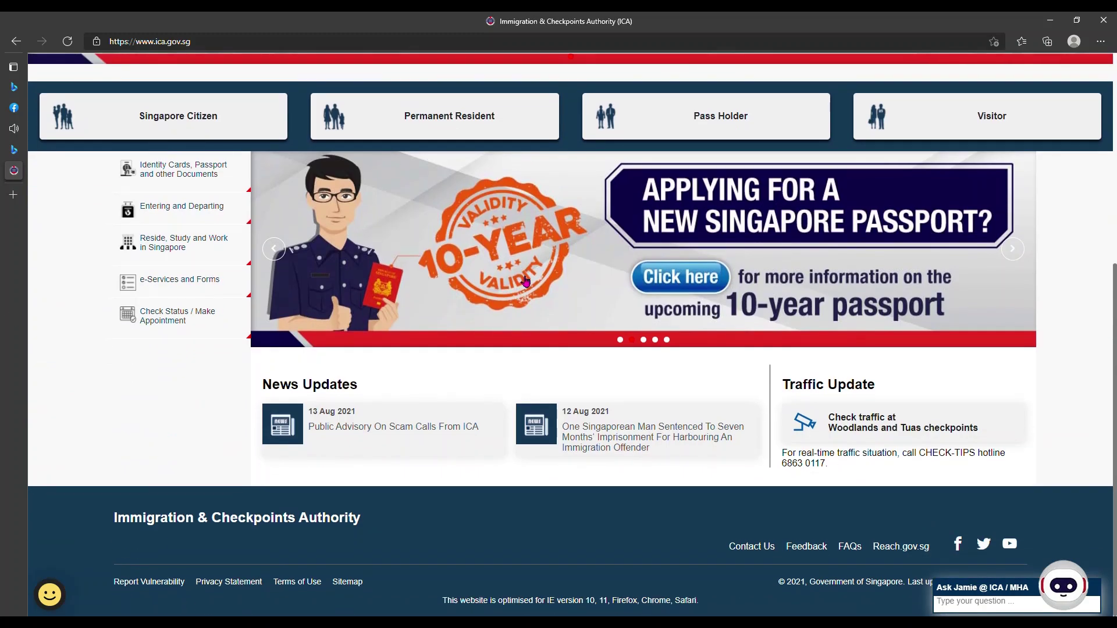
pyautogui.click(166, 277)
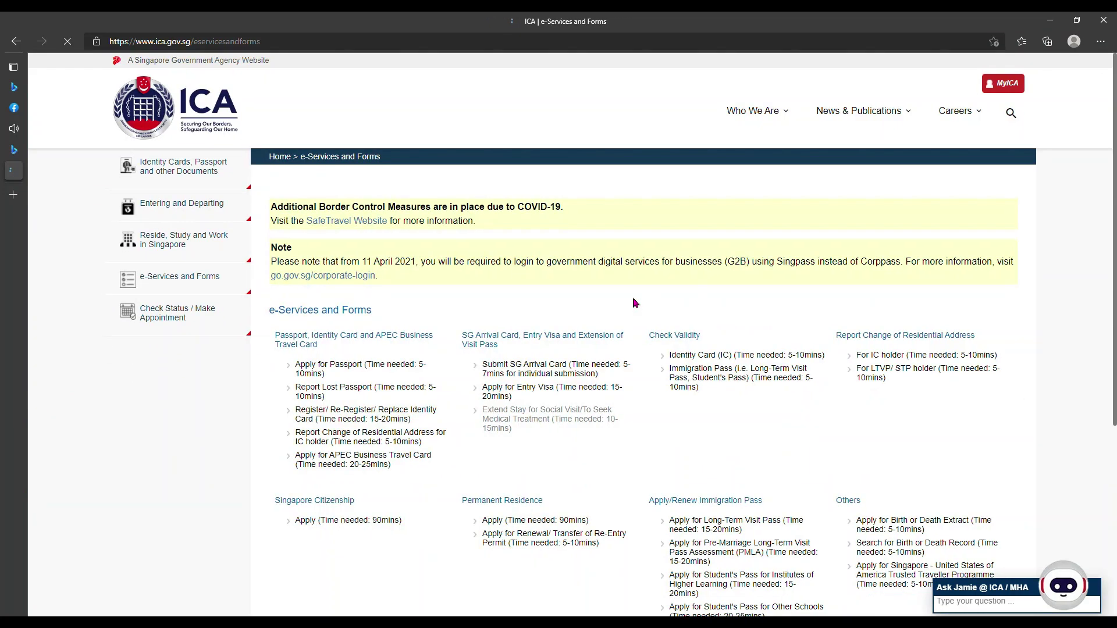
pyautogui.scroll(-2, 580, 300)
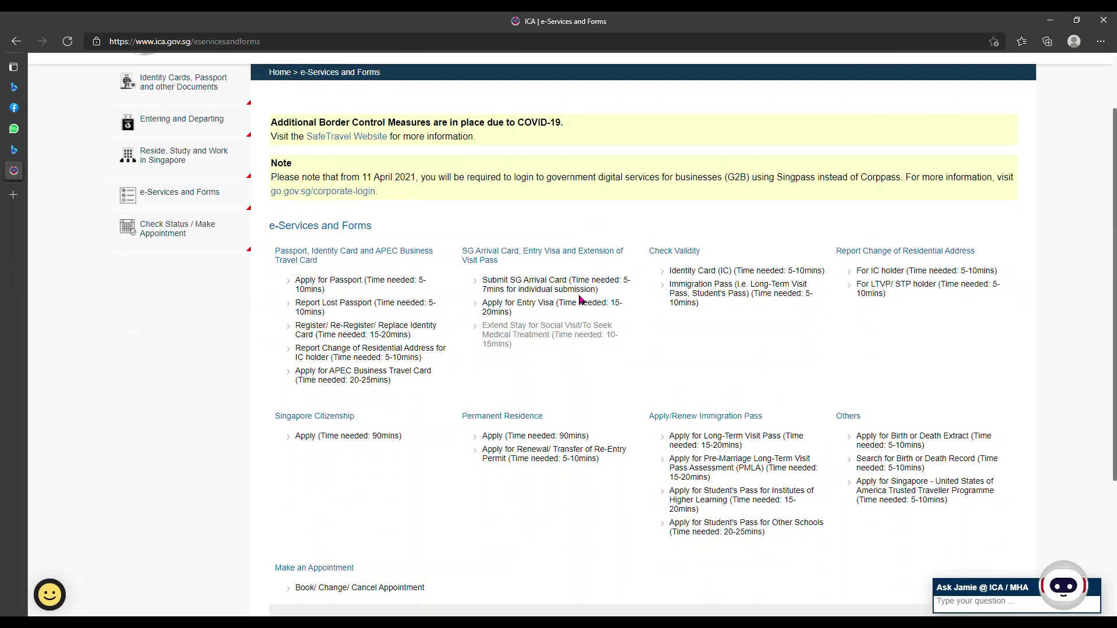
pyautogui.scroll(-2, 580, 300)
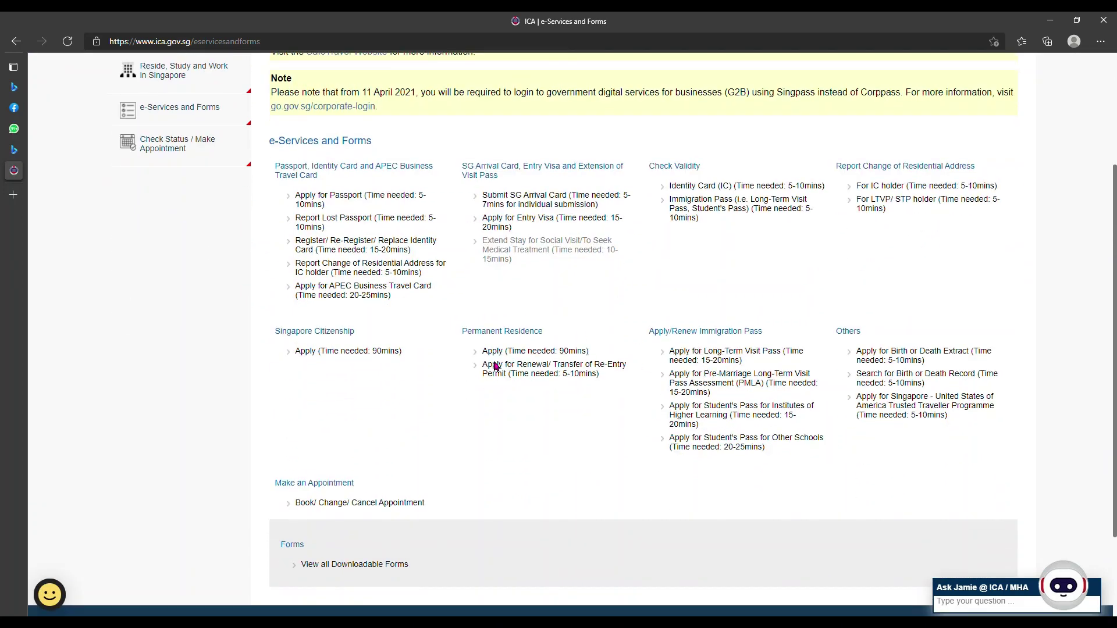
pyautogui.click(507, 377)
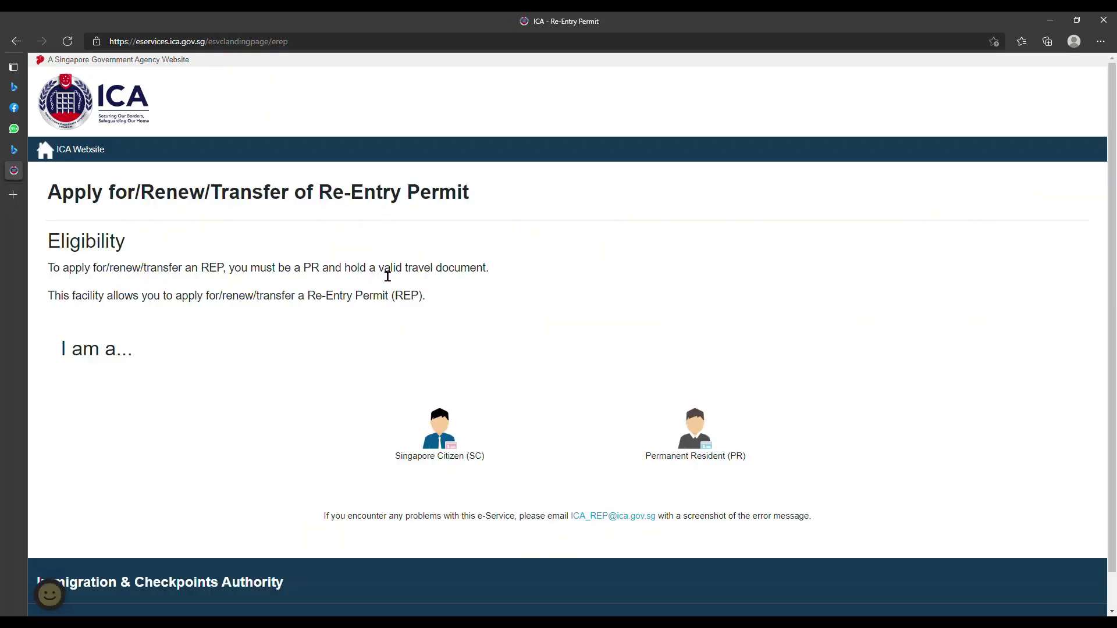
# - Identify as a Permanent Resident (PR) and choose to enquire about the application status
pyautogui.scroll(-1, 393, 282)
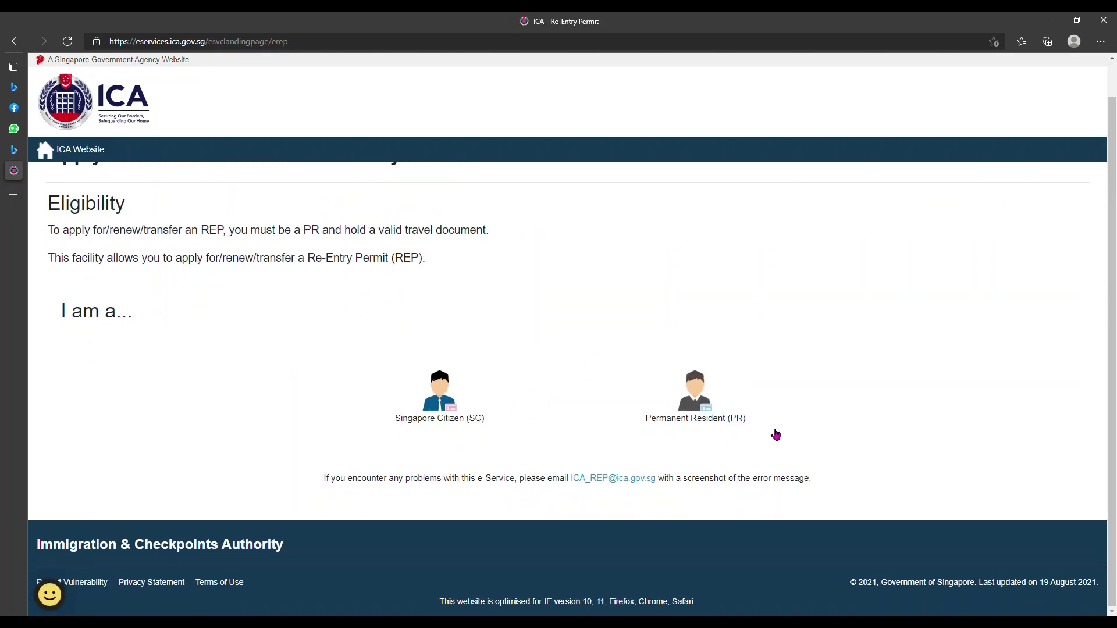
pyautogui.click(694, 414)
pyautogui.scroll(-4, 585, 411)
pyautogui.scroll(-3, 588, 411)
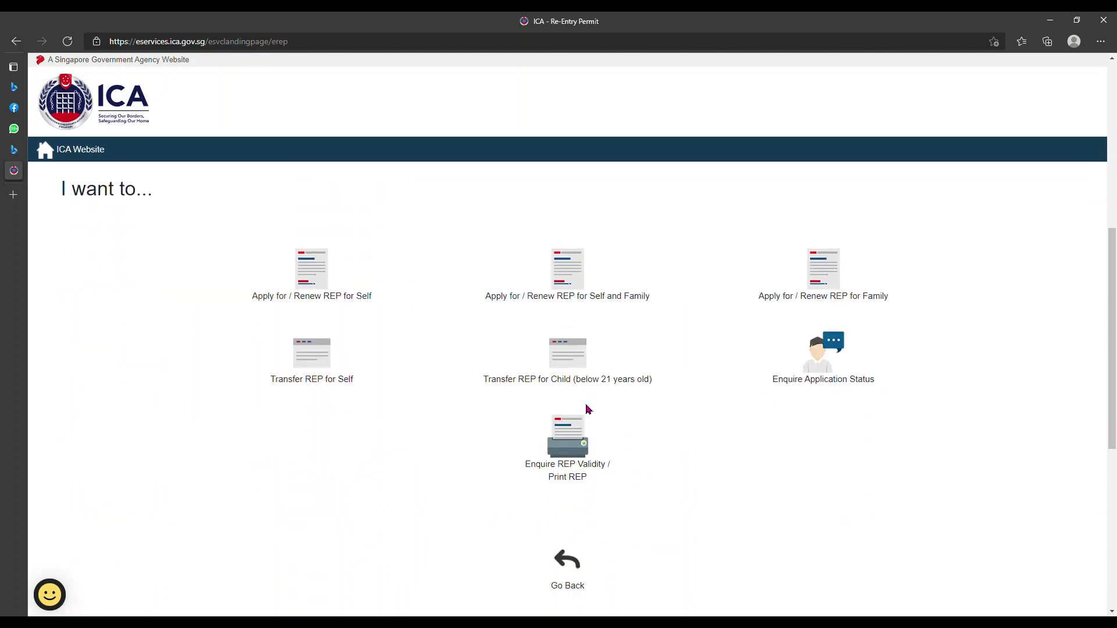
pyautogui.scroll(-1, 589, 408)
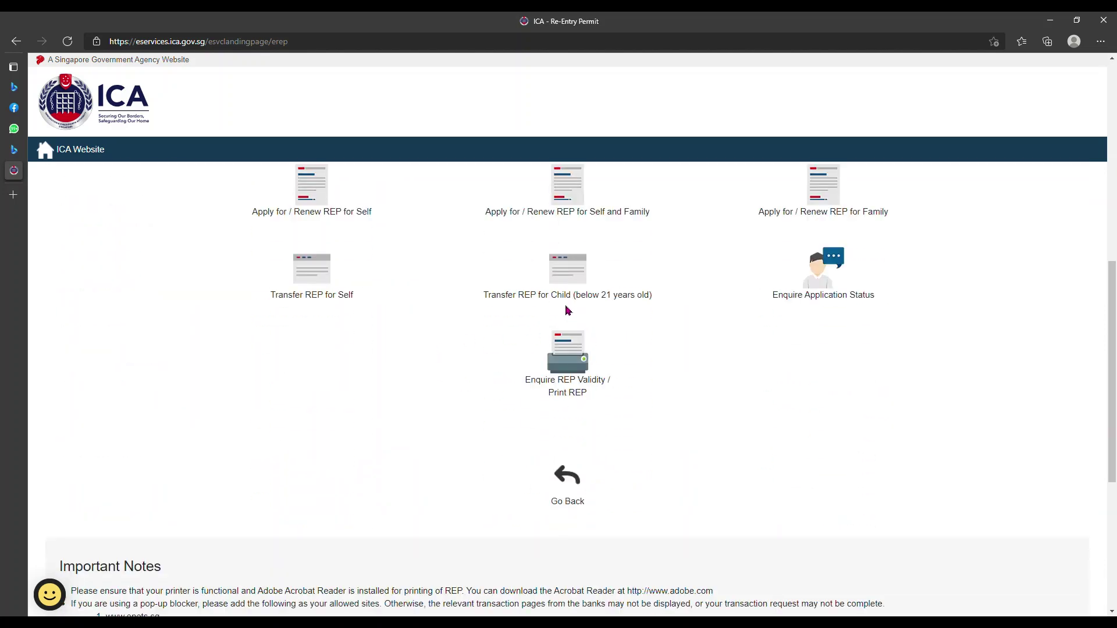
pyautogui.click(833, 301)
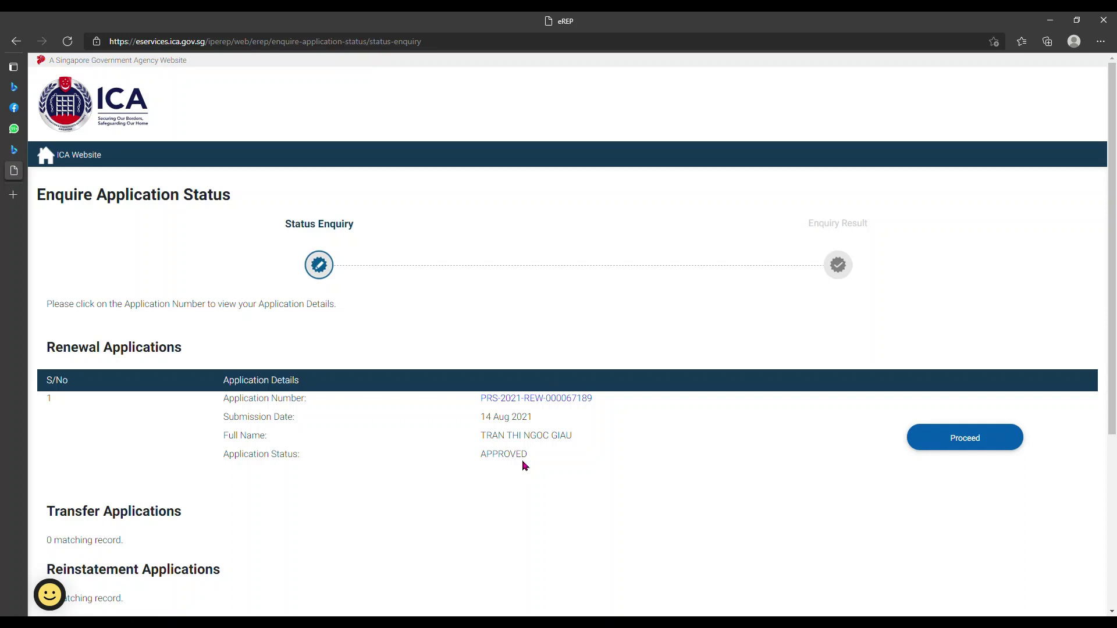
# - Proceed to the renewal application's enquiry result and dismiss the transaction rating prompt
pyautogui.scroll(-2, 526, 466)
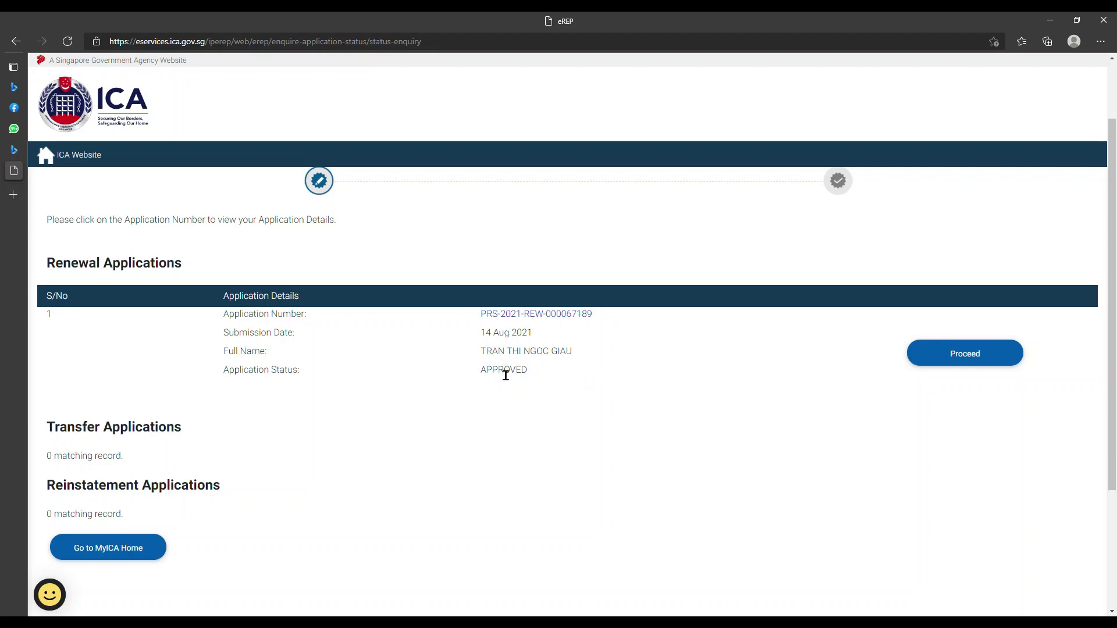
pyautogui.click(965, 357)
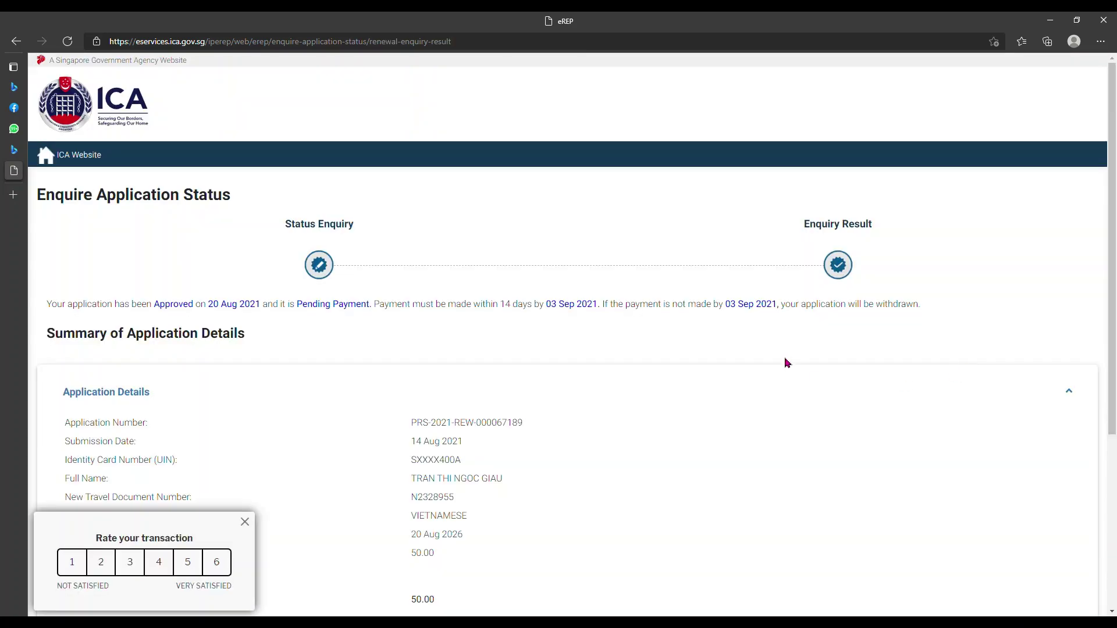
pyautogui.scroll(-2, 760, 366)
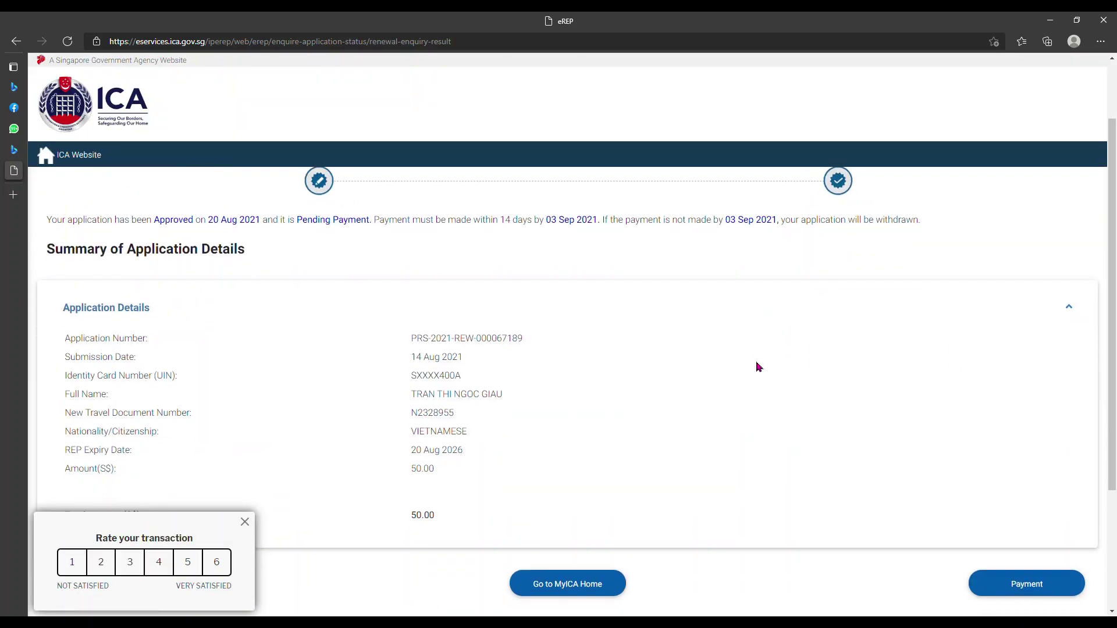
pyautogui.click(245, 521)
# - Proceed from the application summary to payment of the Re-Entry Permit fee
pyautogui.scroll(-1, 384, 448)
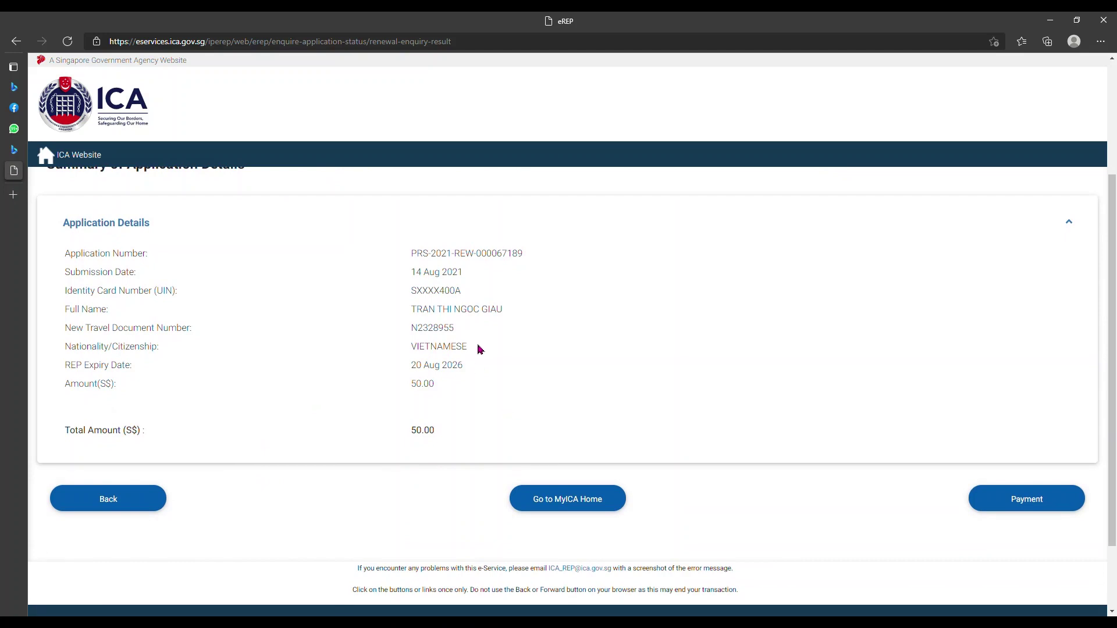
pyautogui.scroll(-1, 469, 377)
pyautogui.click(1013, 421)
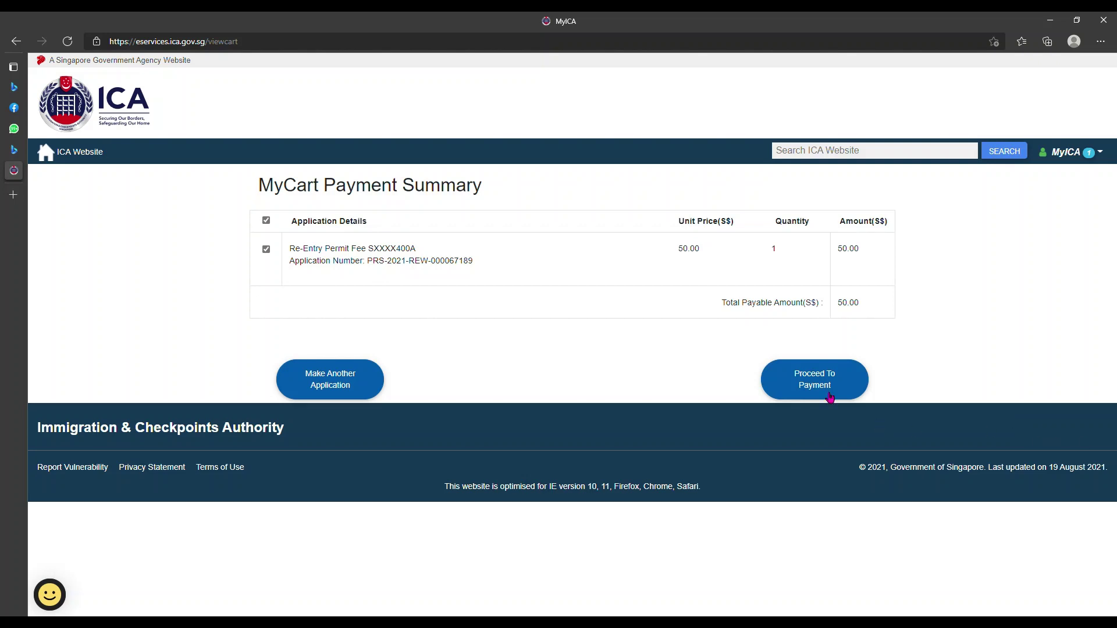
# - Proceed to payment for the Re-Entry Permit fee and choose eNETS Credit/Debit Card as the payment mode
pyautogui.click(814, 372)
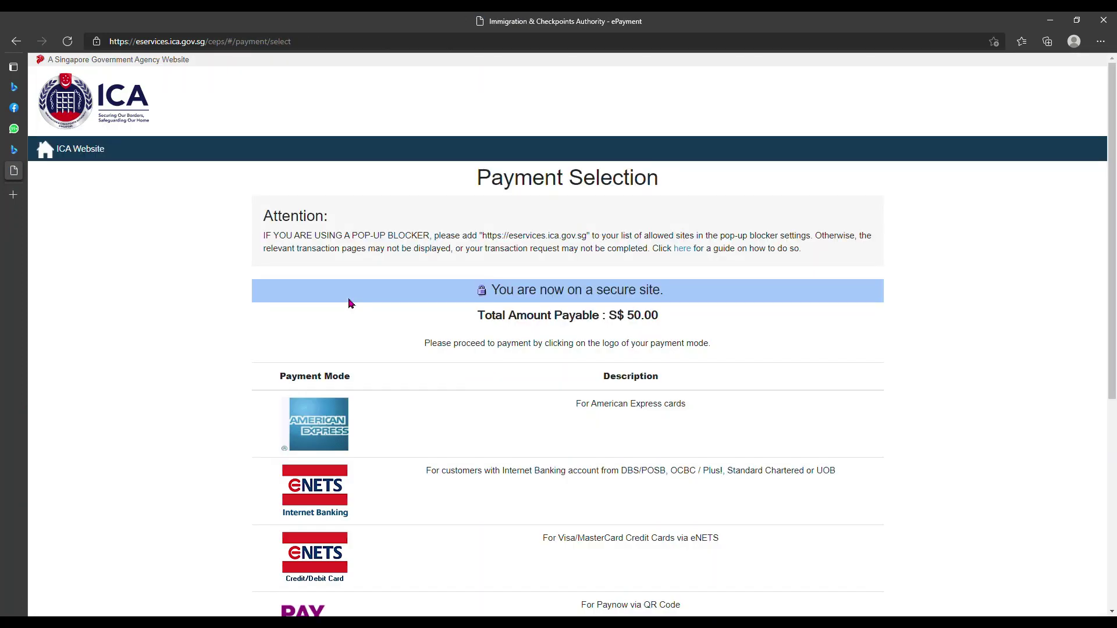
pyautogui.scroll(-3, 357, 392)
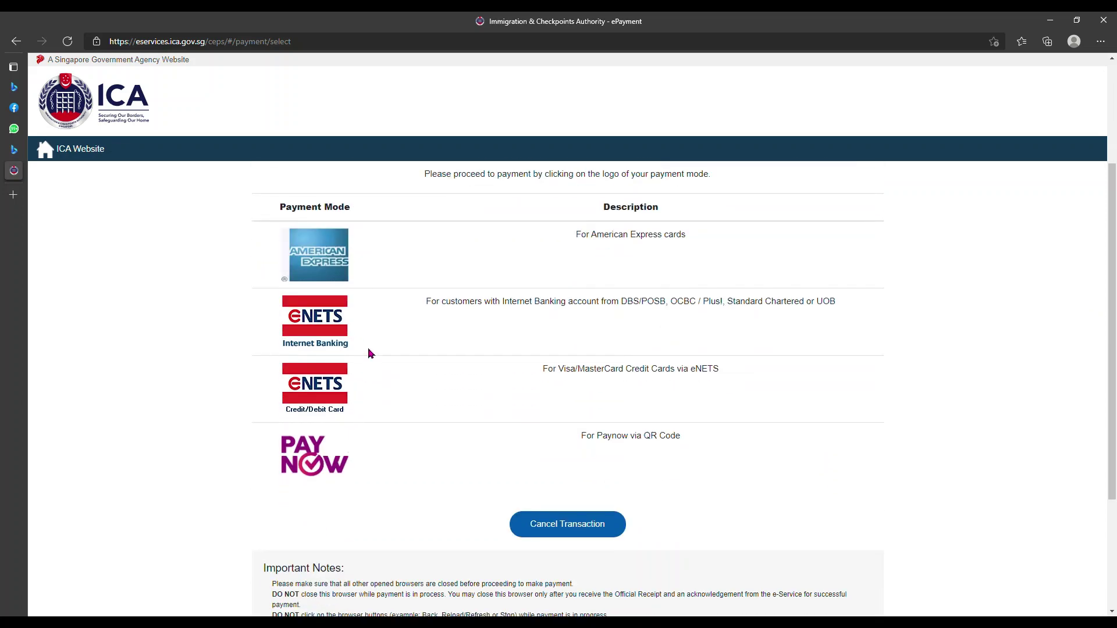
pyautogui.click(331, 413)
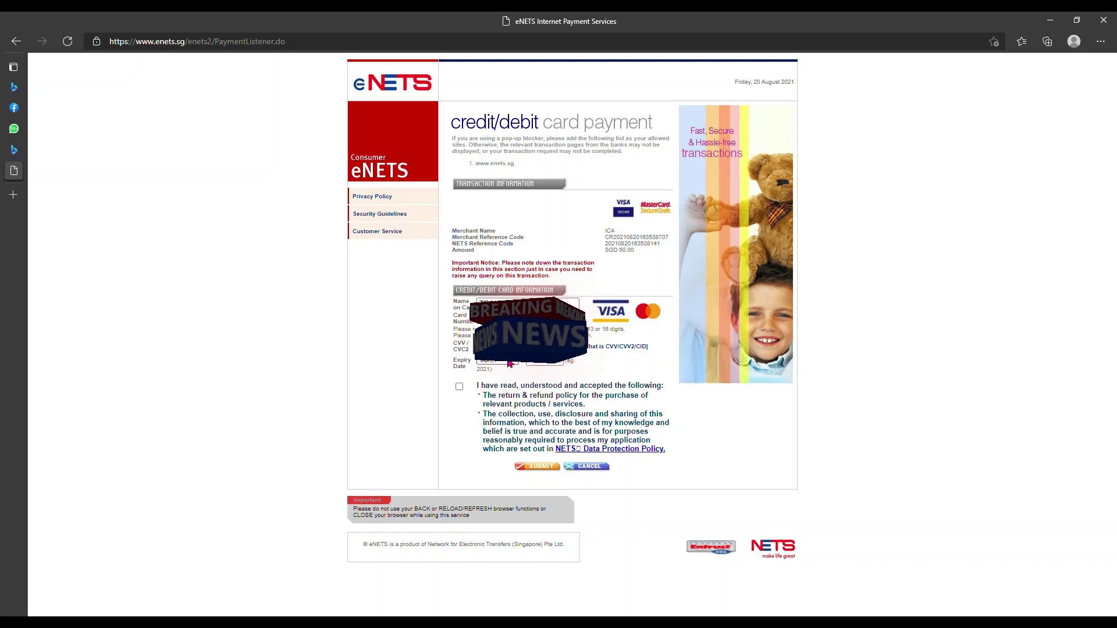
# - Select the card's expiry date, accept the refund and data protection terms, and submit the card payment
pyautogui.click(497, 555)
pyautogui.click(459, 387)
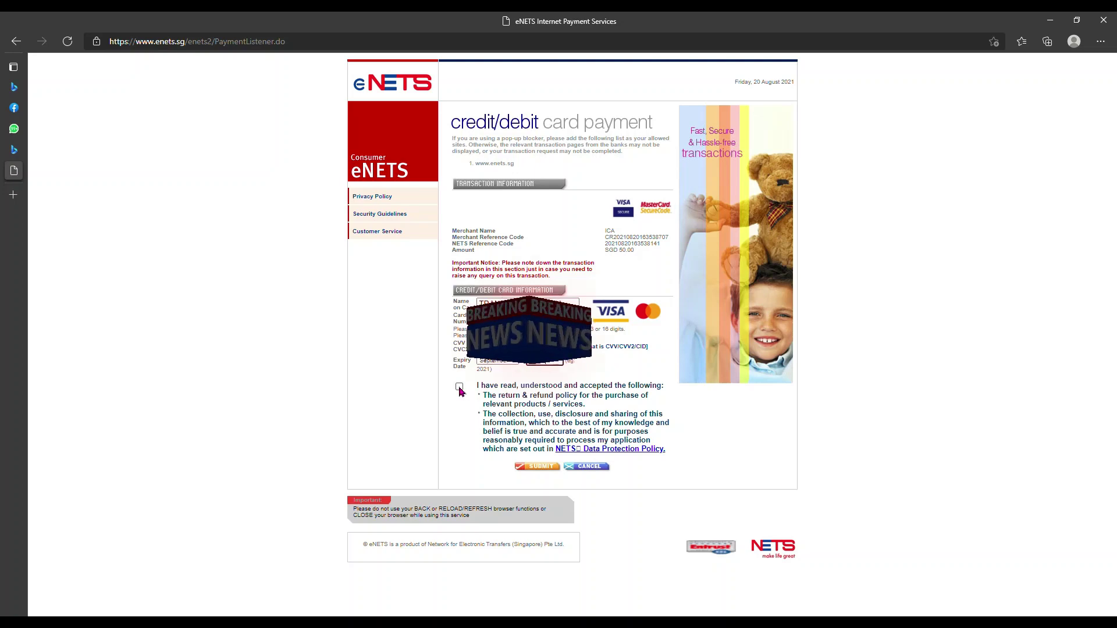
pyautogui.click(537, 466)
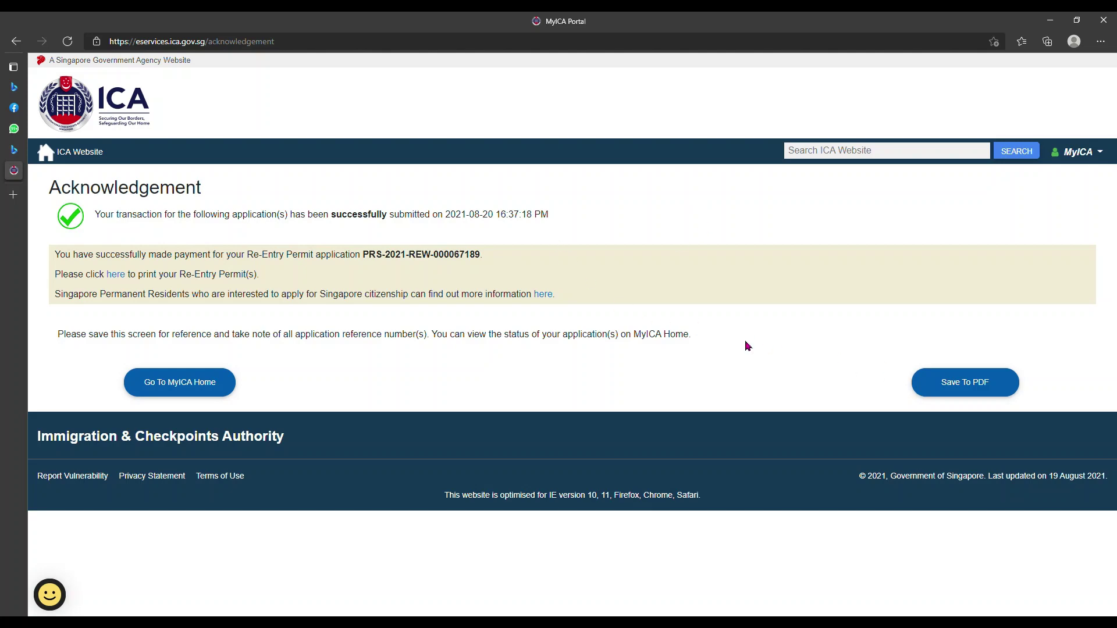
# - Save the payment acknowledgement as a PDF and open the print dialog for it
pyautogui.click(970, 388)
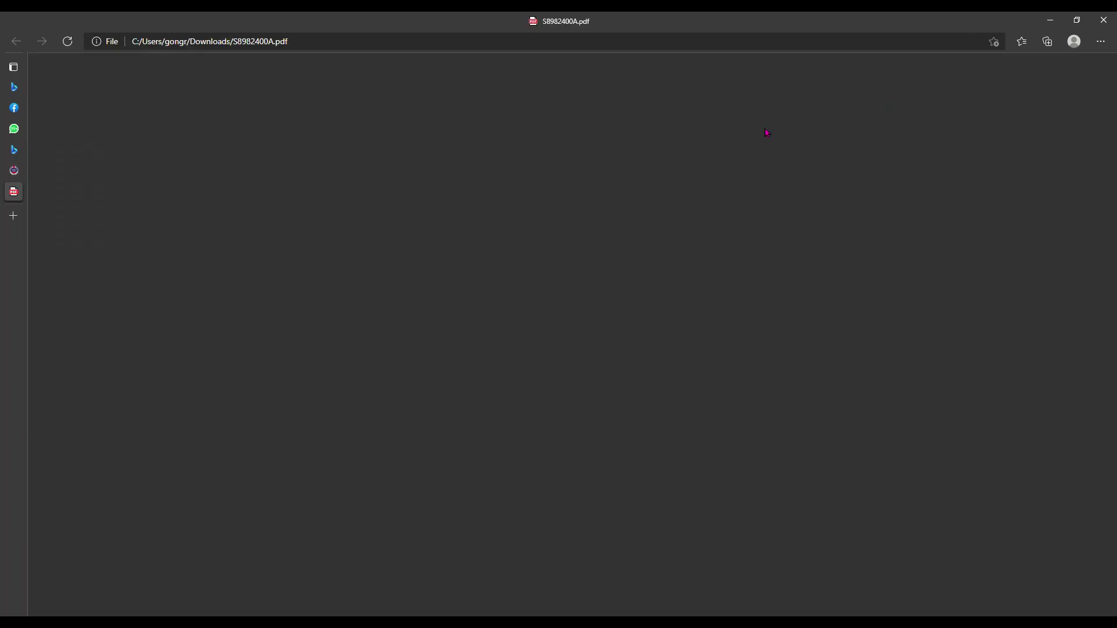
pyautogui.scroll(-2, 531, 279)
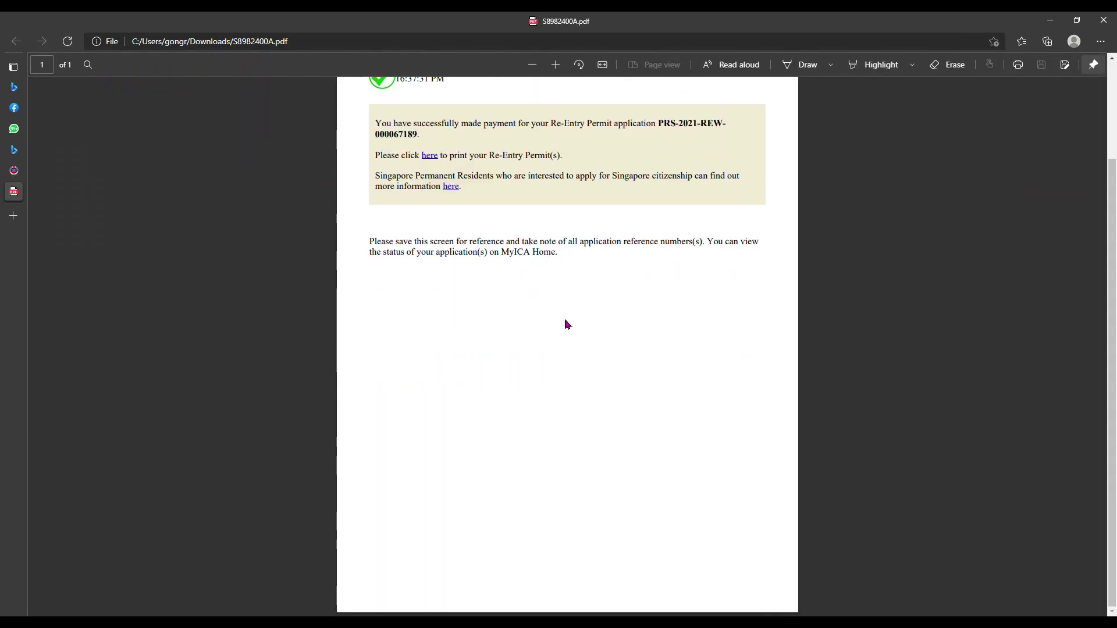
pyautogui.hotkey('ctrl', 'p')
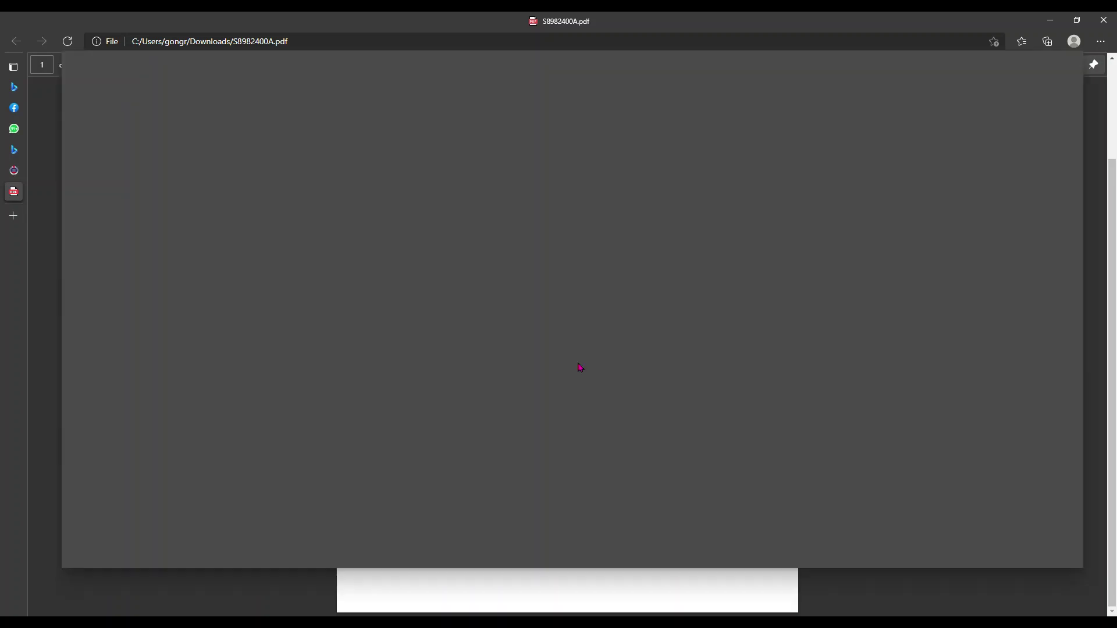